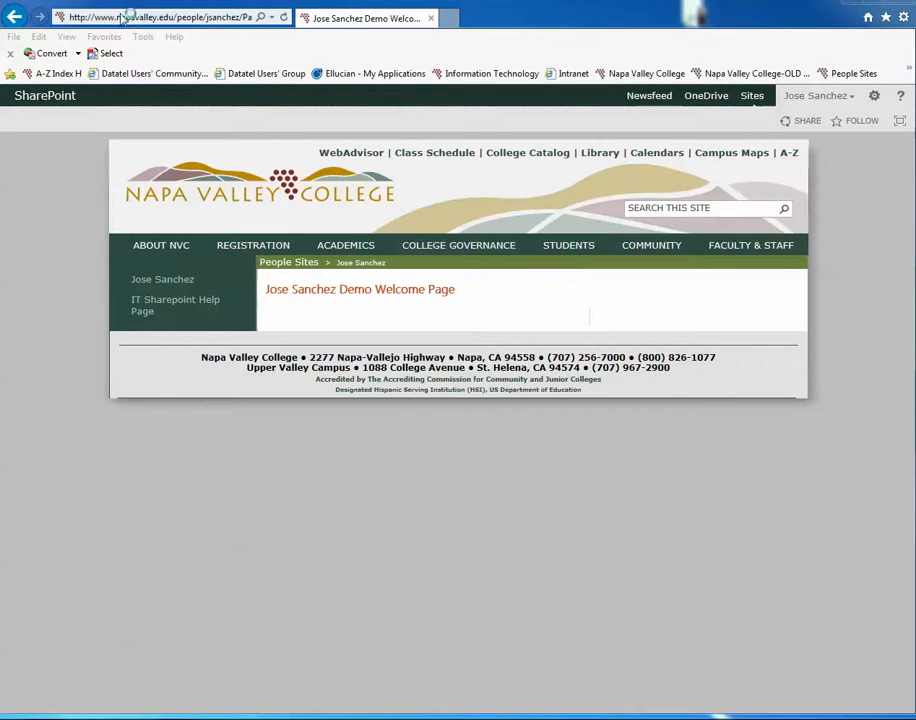
Step: Magnify the page address to read it and look through the saved favorites for the demo welcome page
key(super+plus)
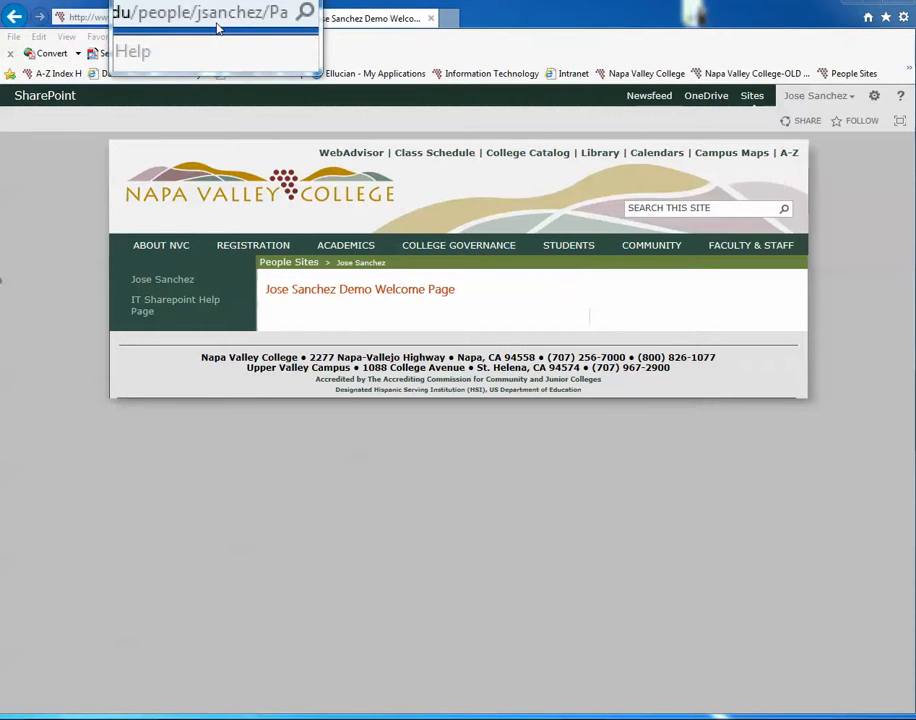
key(super+Escape)
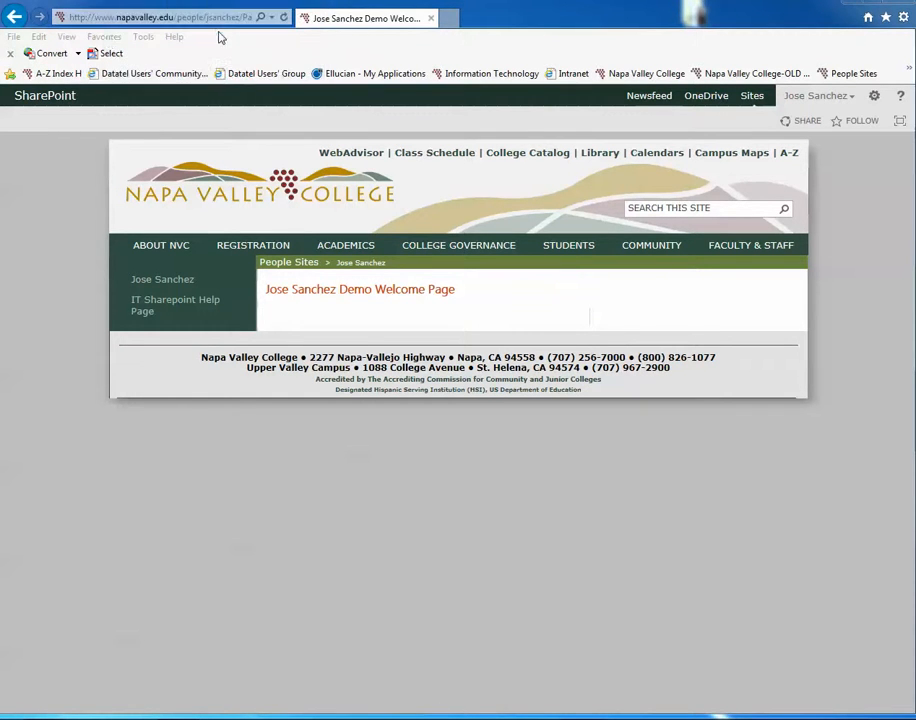
click(110, 42)
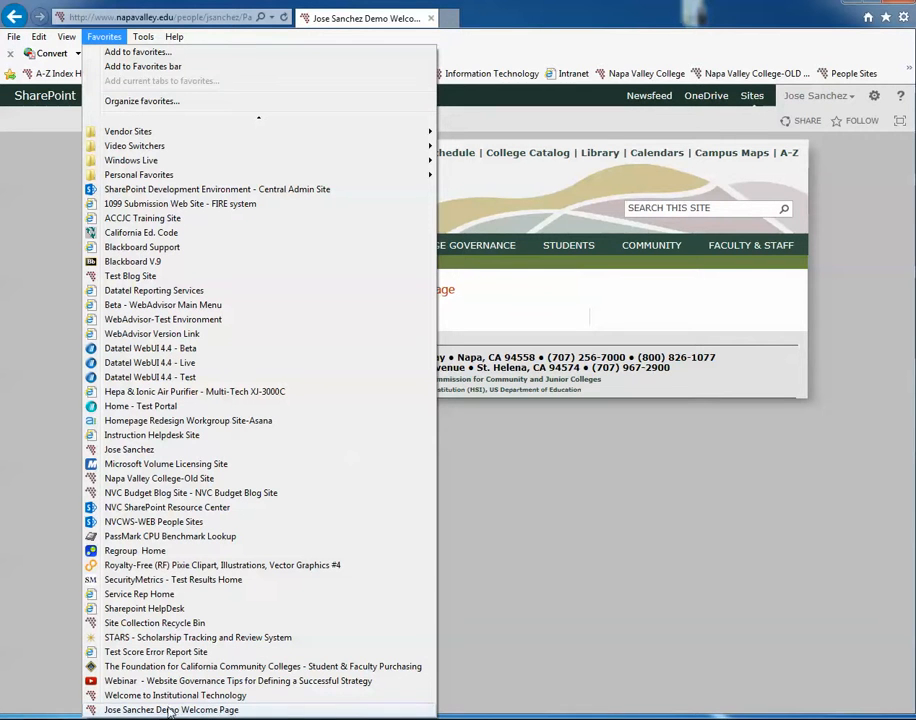
click(620, 474)
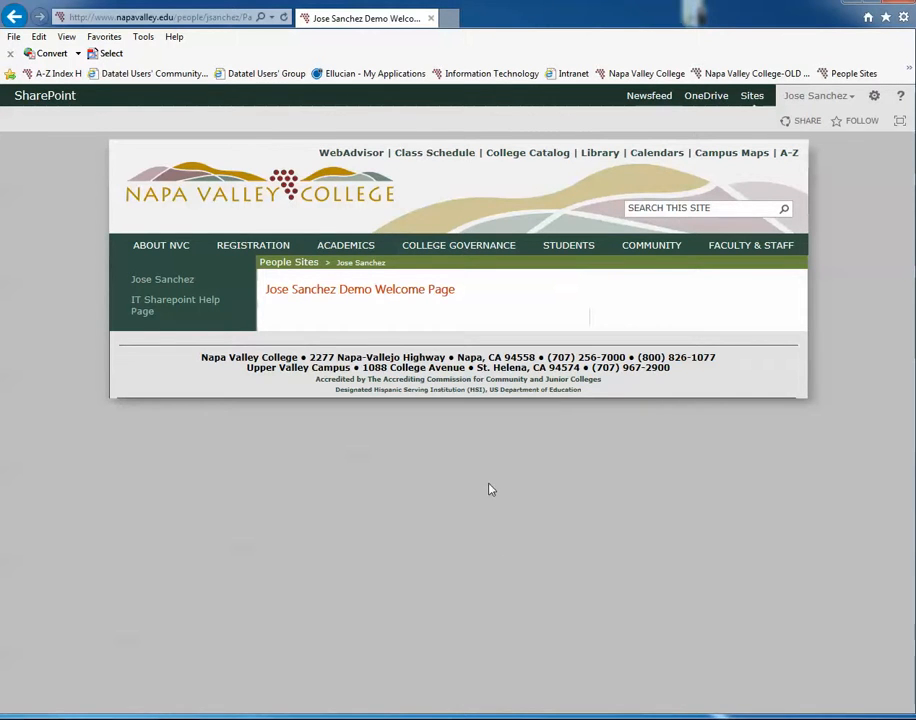
Step: View the personal site's contents page and its site settings page
click(875, 97)
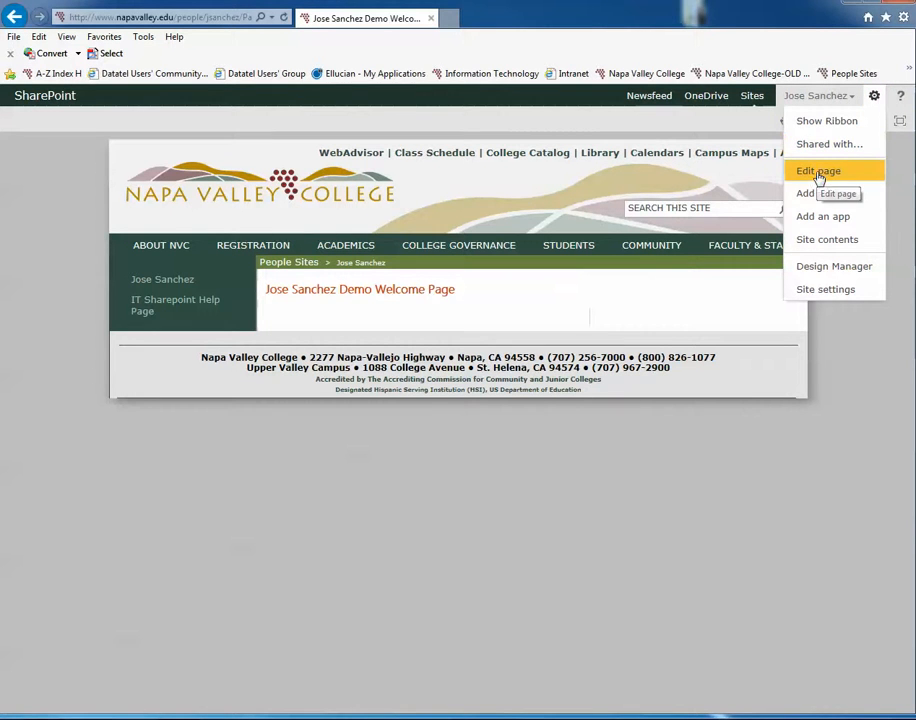
click(836, 243)
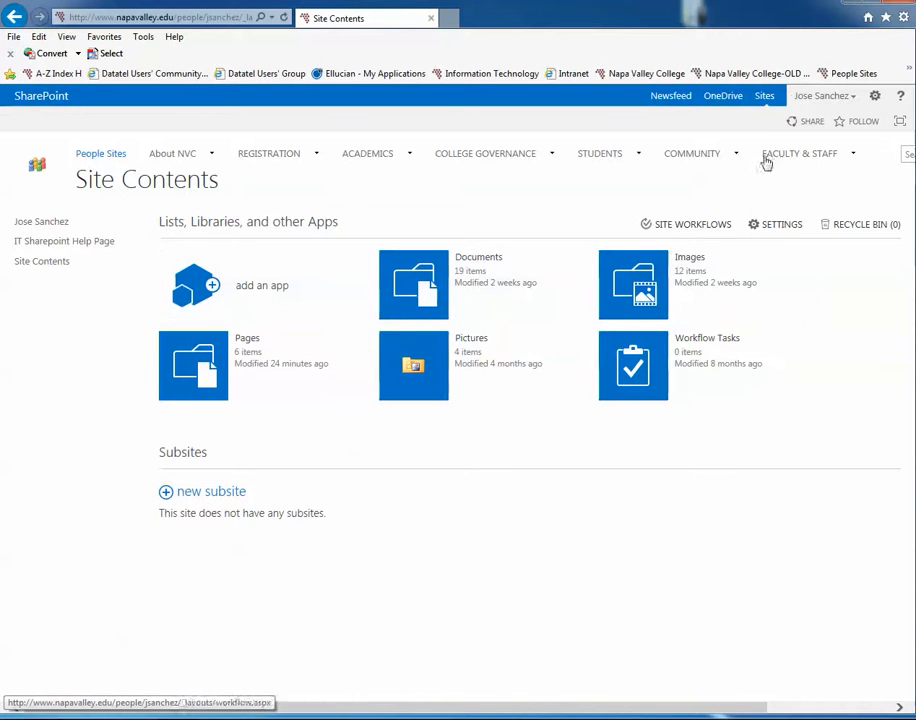
click(875, 95)
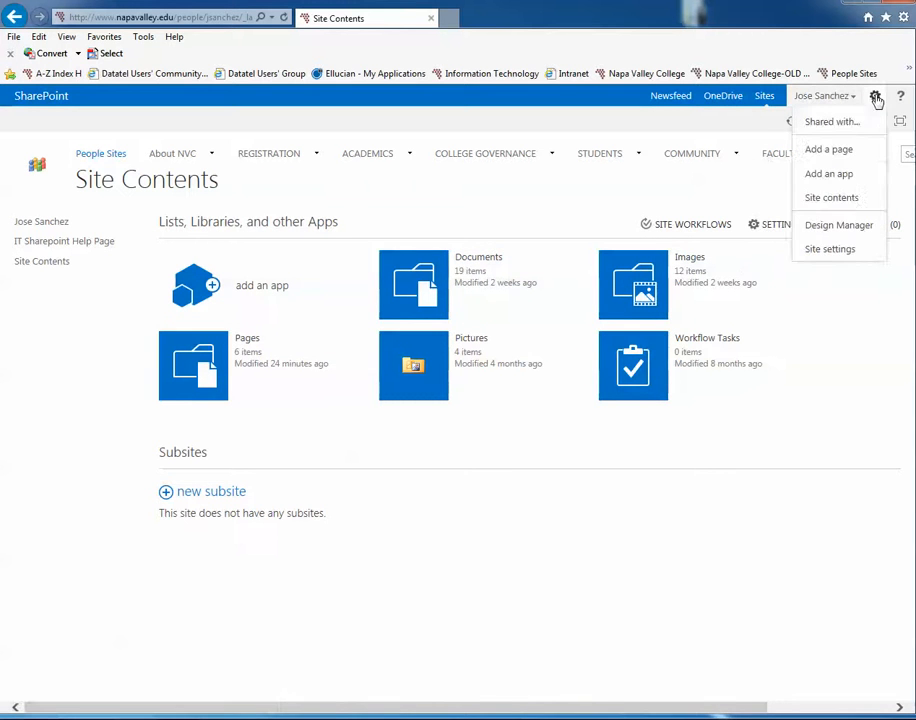
click(842, 252)
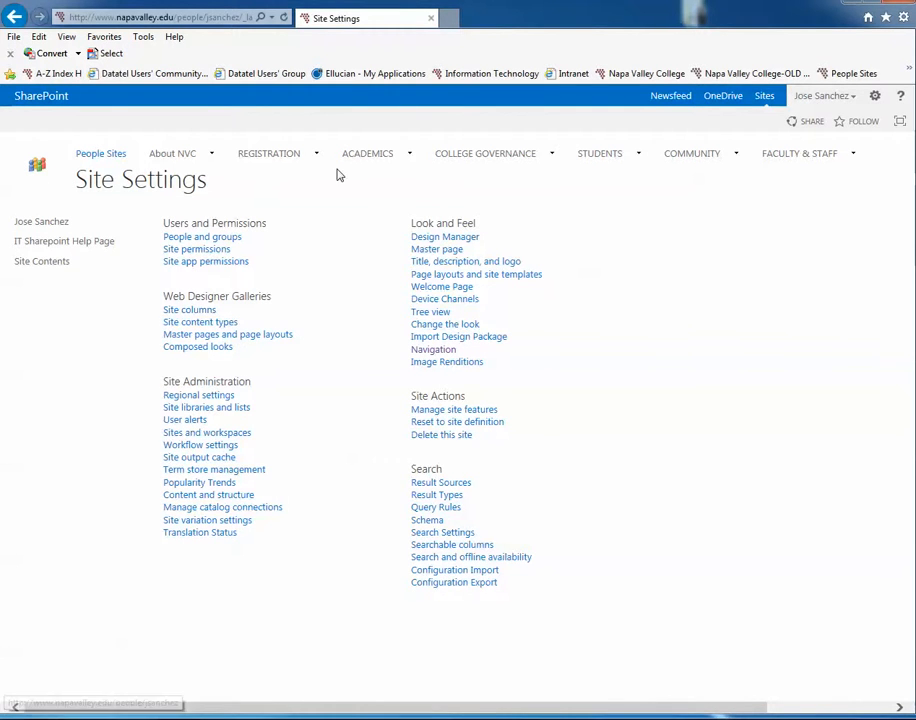
Step: Visit the Sites area to inspect its magnified page address and its site contents
click(765, 100)
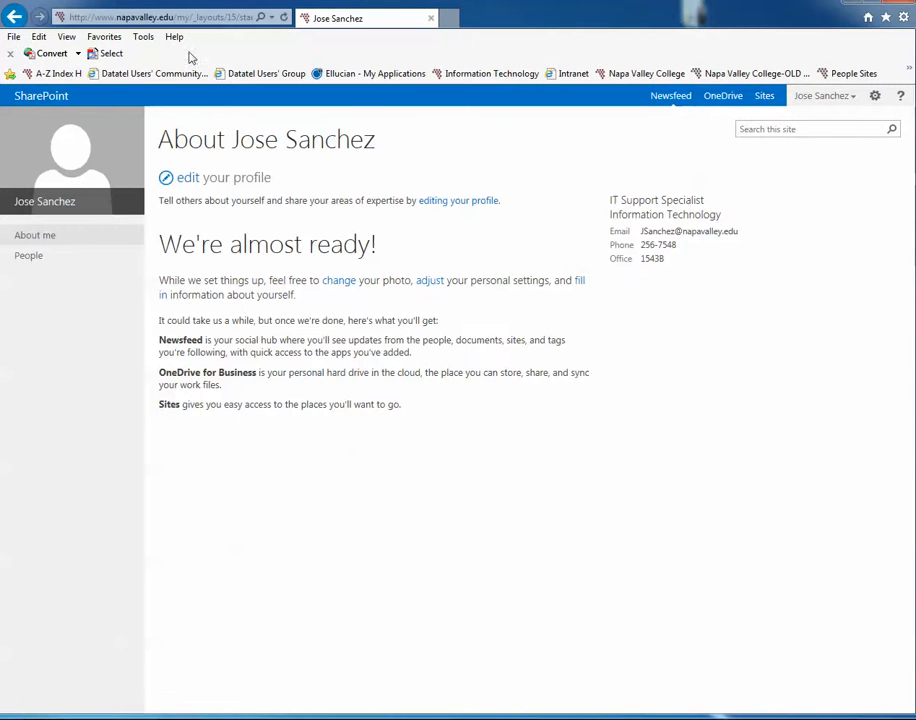
key(super+plus)
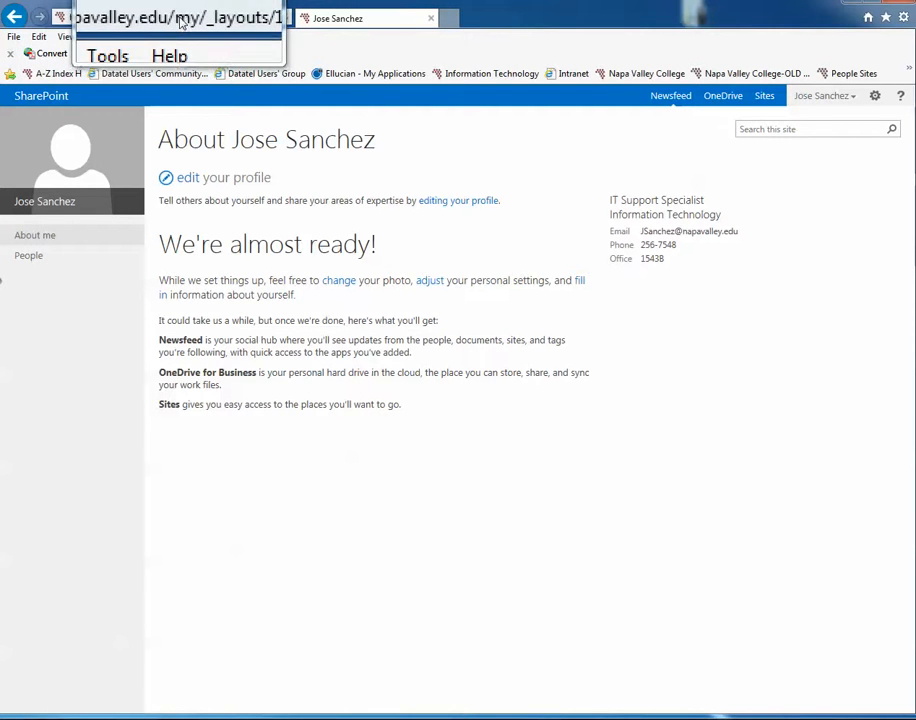
key(super+Escape)
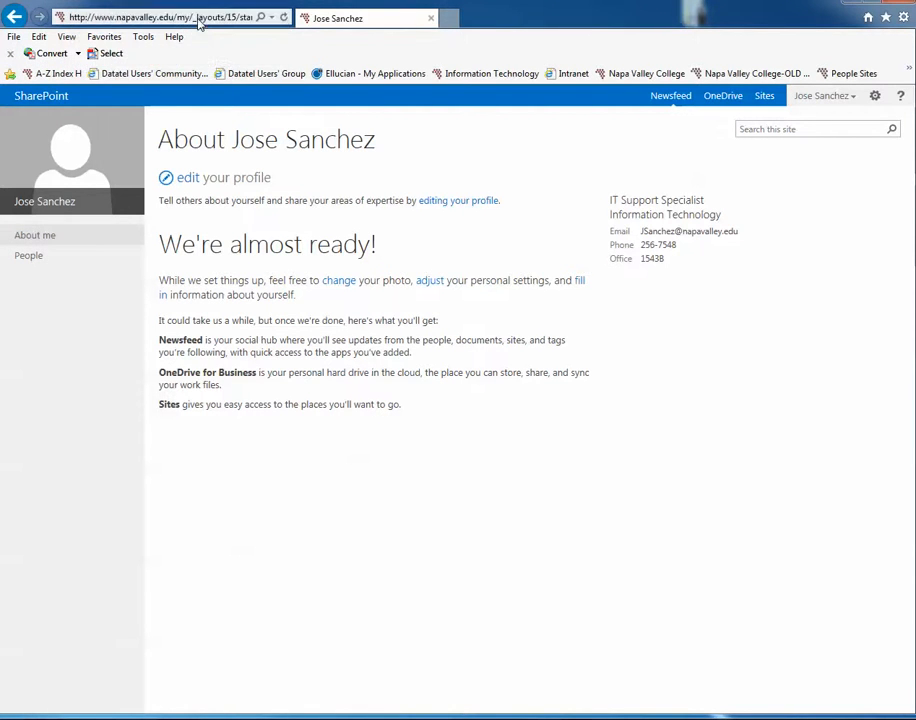
click(875, 99)
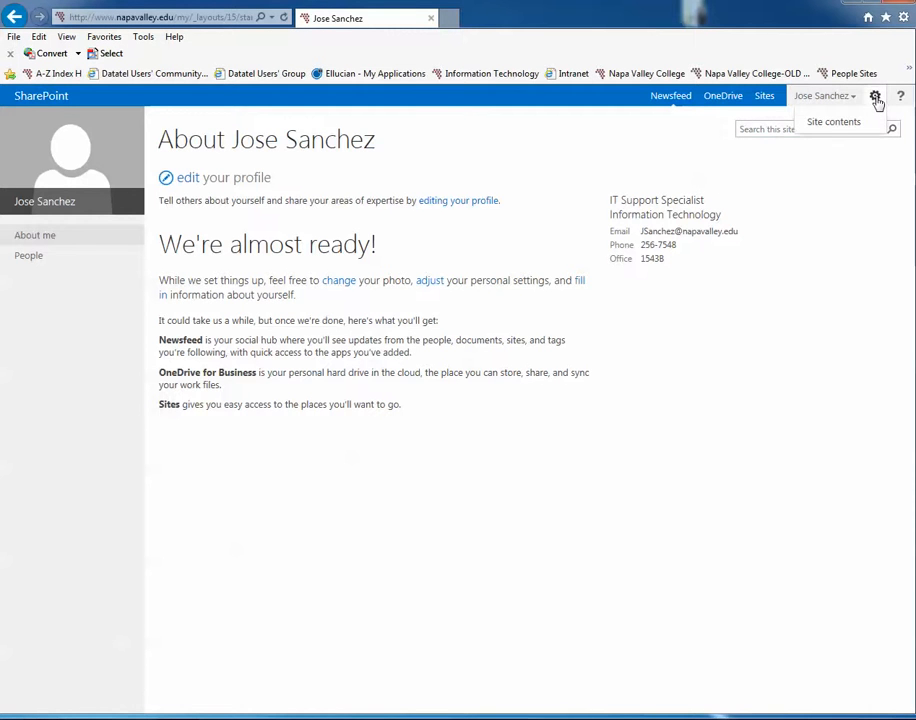
click(836, 123)
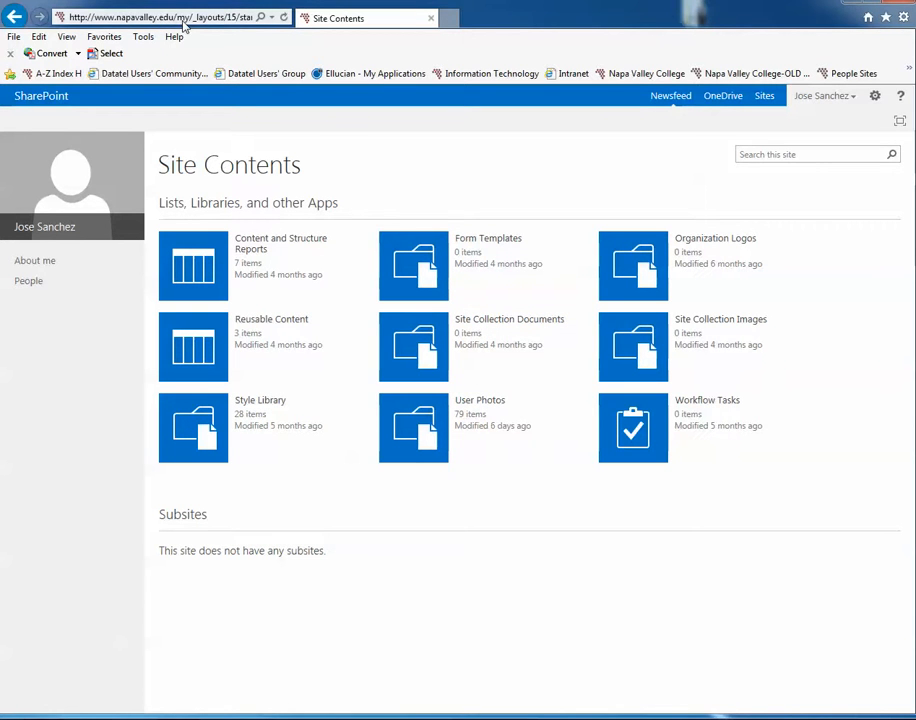
Step: Return to the demo welcome page from the saved favorites and open it for editing
click(105, 40)
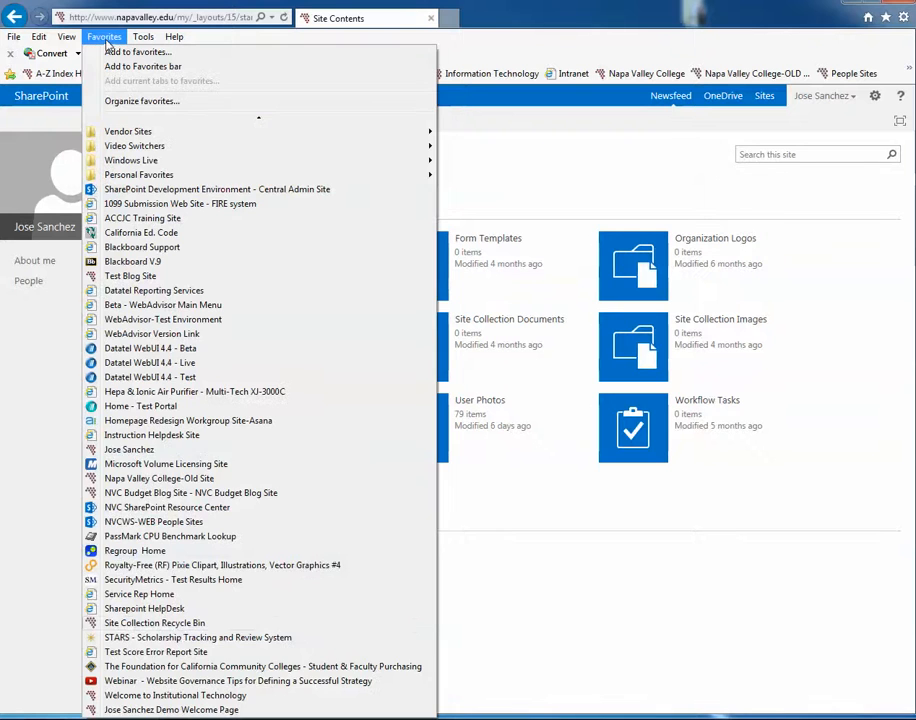
click(192, 710)
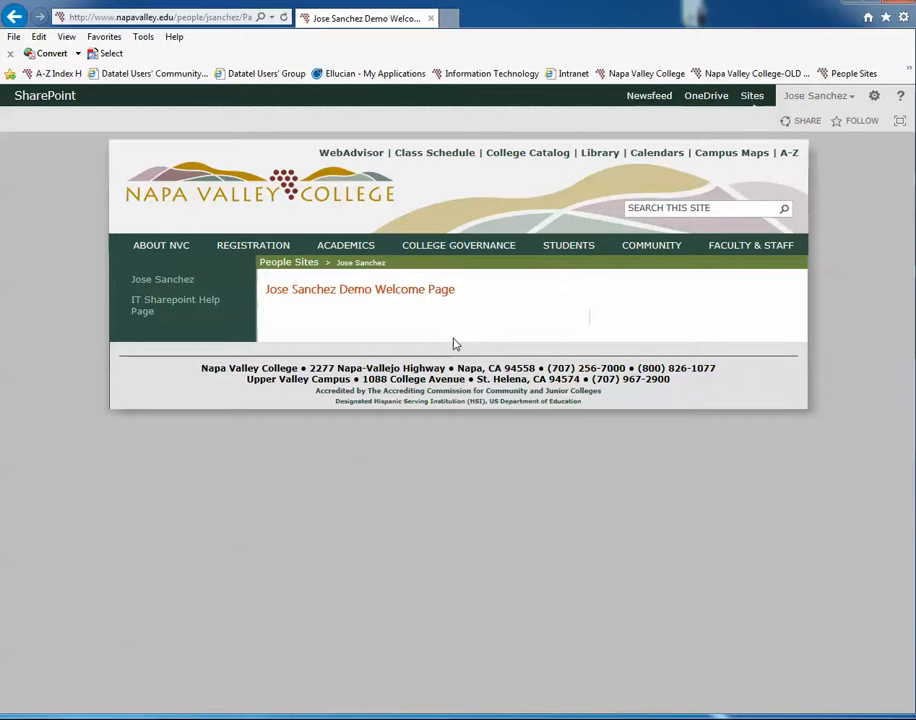
click(875, 98)
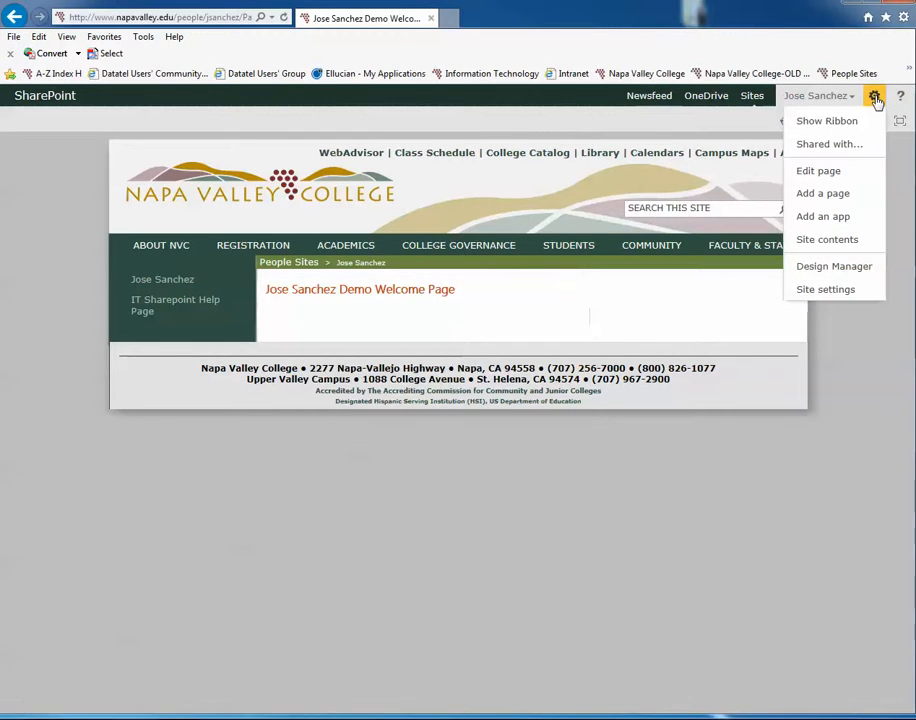
click(838, 172)
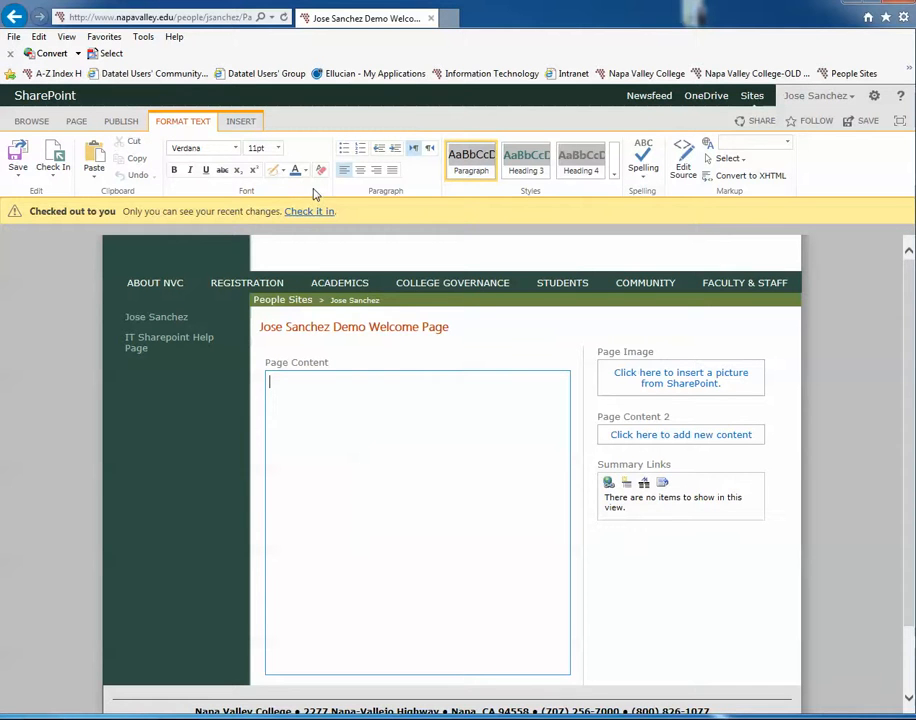
Step: Examine the publishing, text formatting and insert commands, including the available font sizes and font choices
click(122, 121)
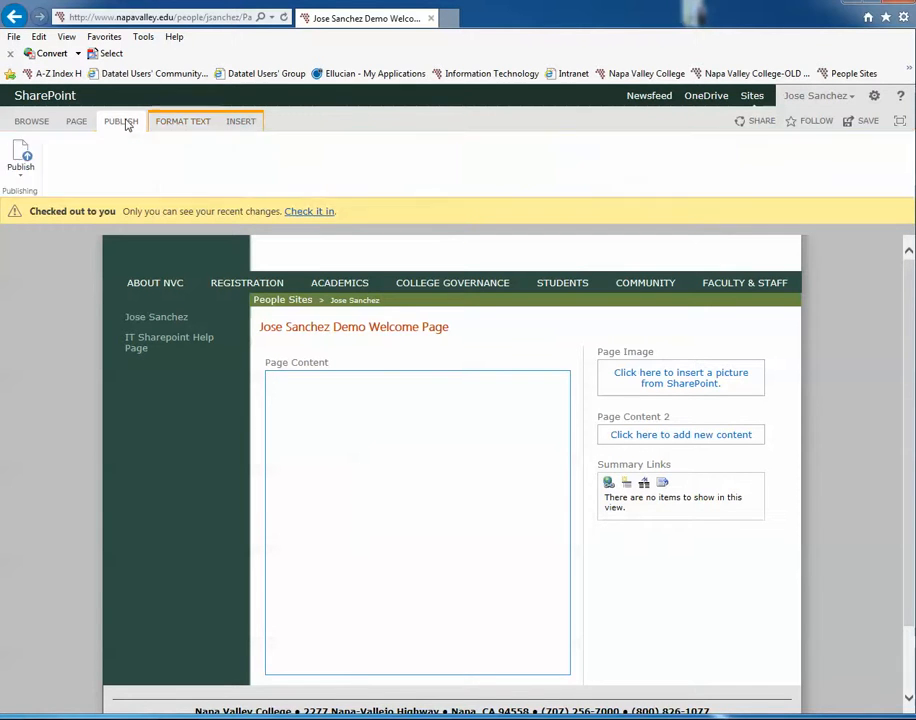
click(183, 121)
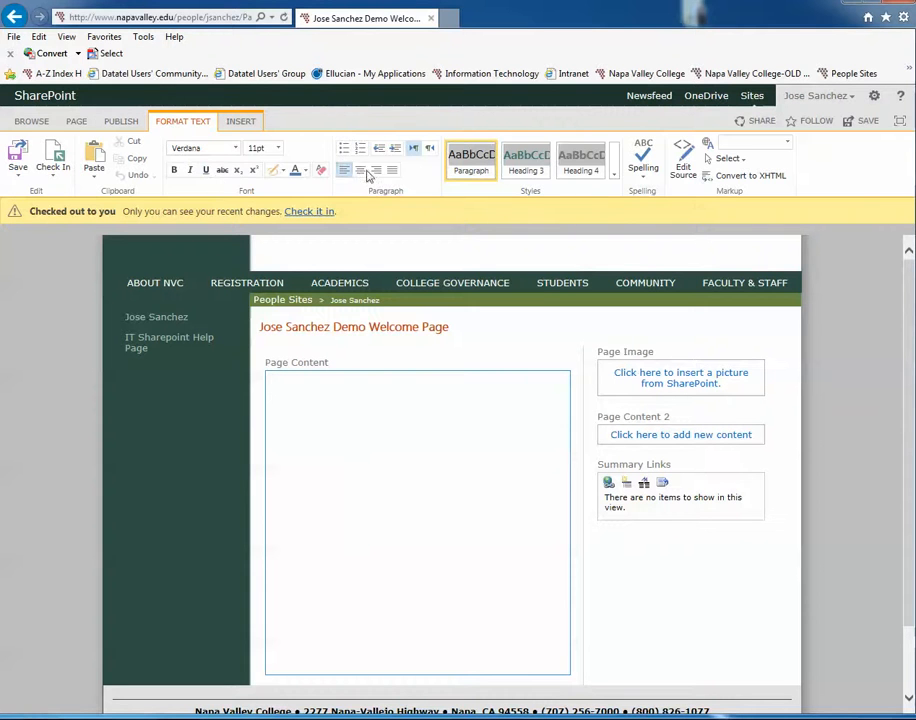
click(241, 121)
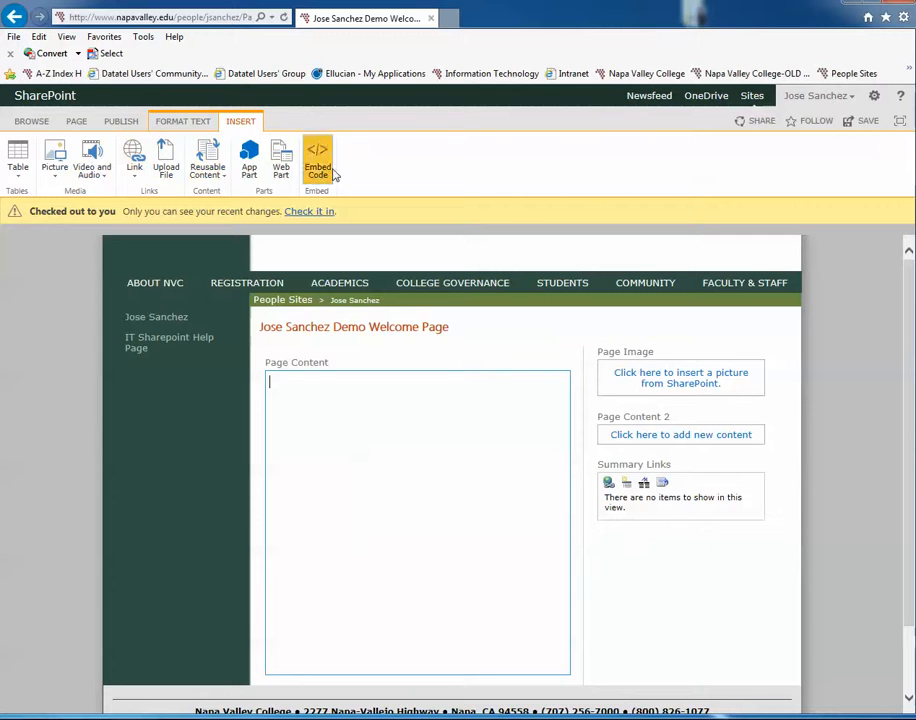
click(195, 122)
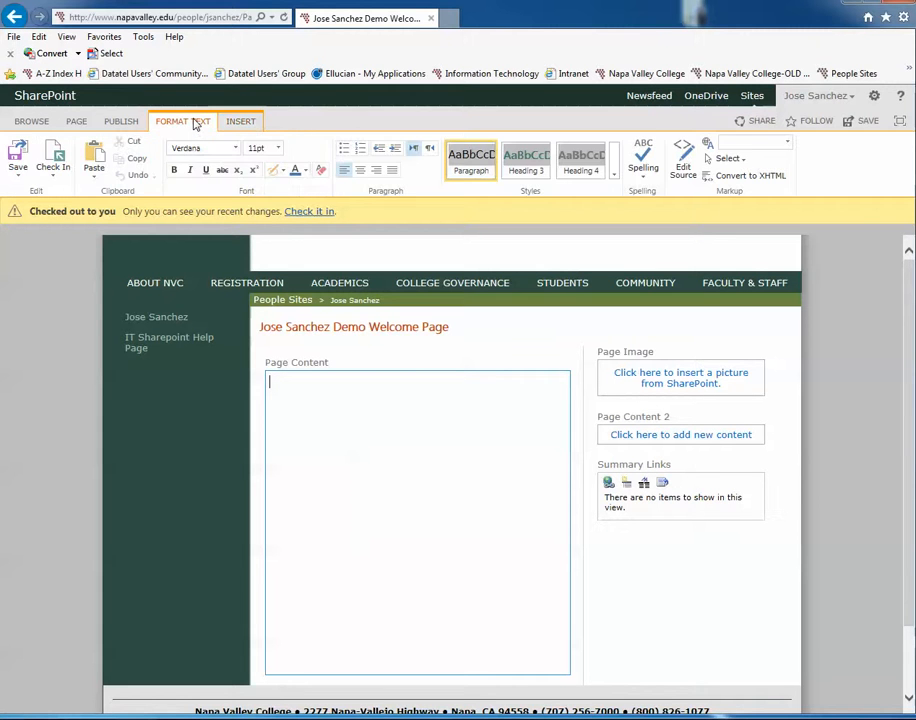
click(122, 122)
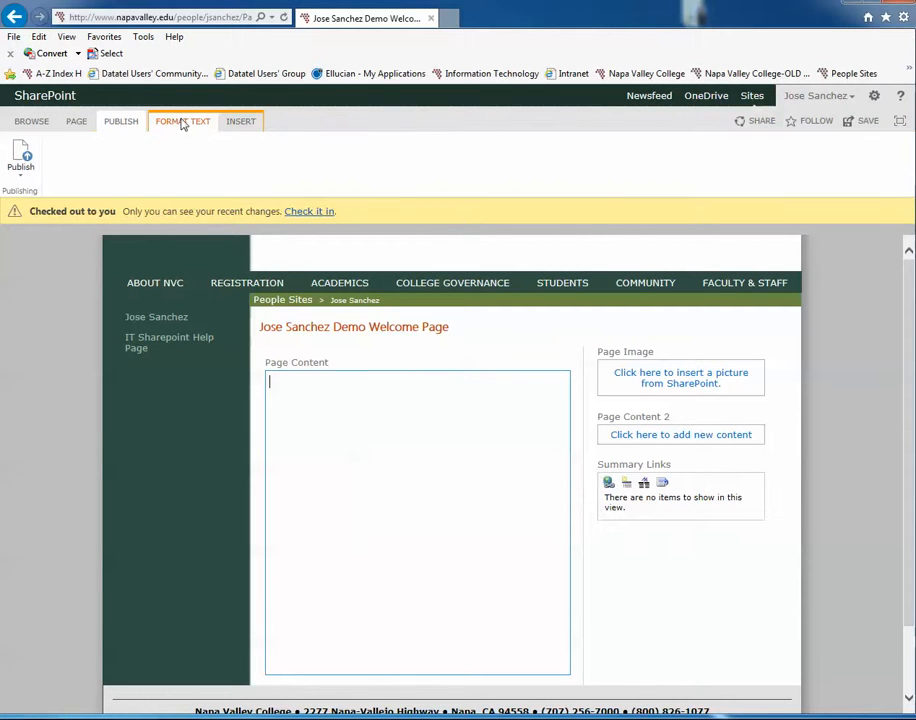
click(183, 122)
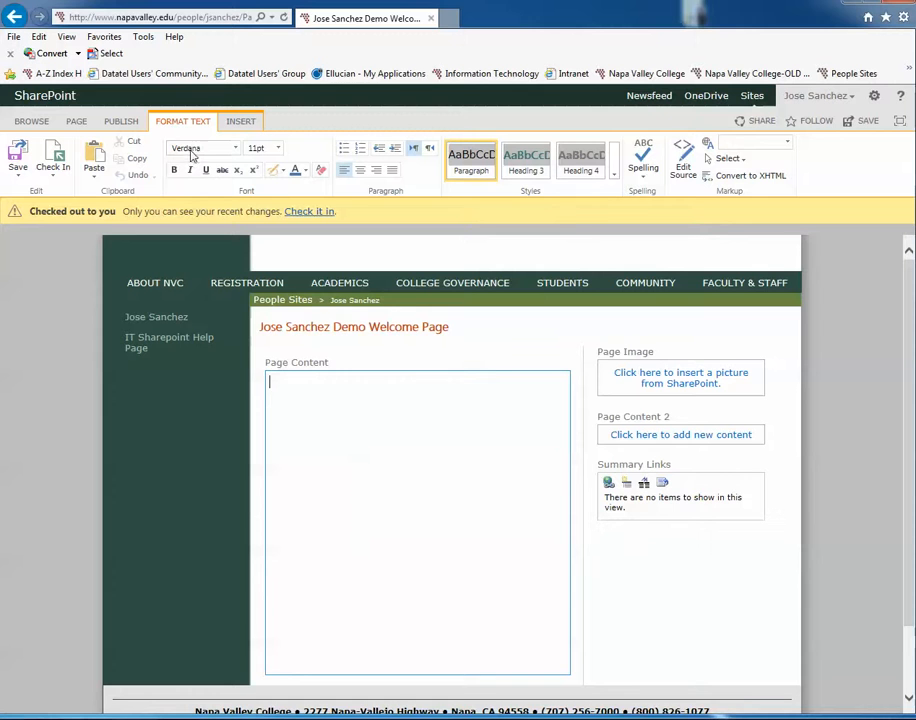
click(277, 149)
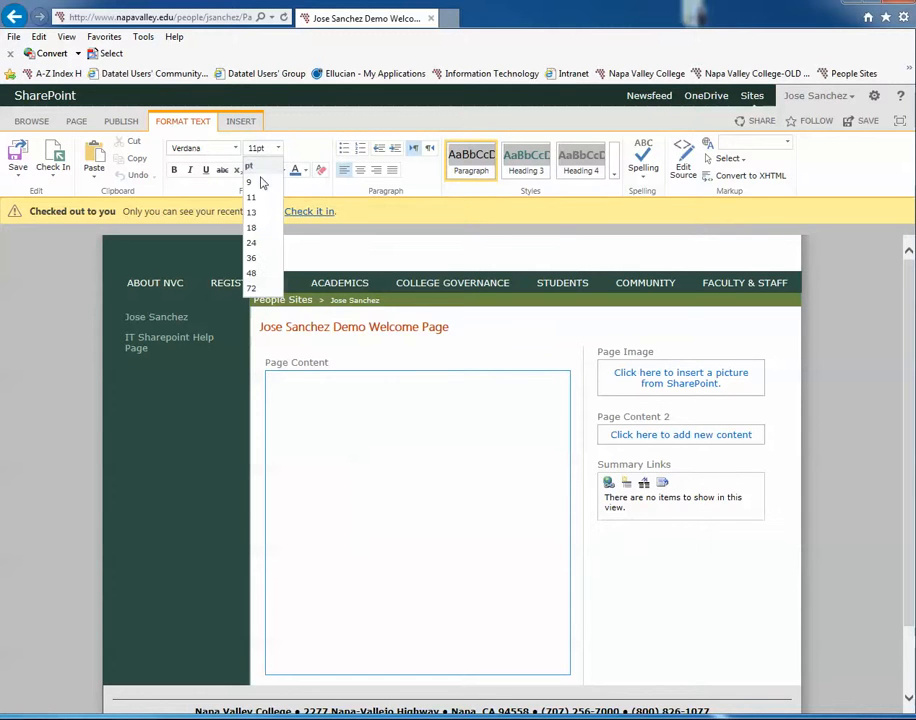
click(237, 149)
click(237, 149)
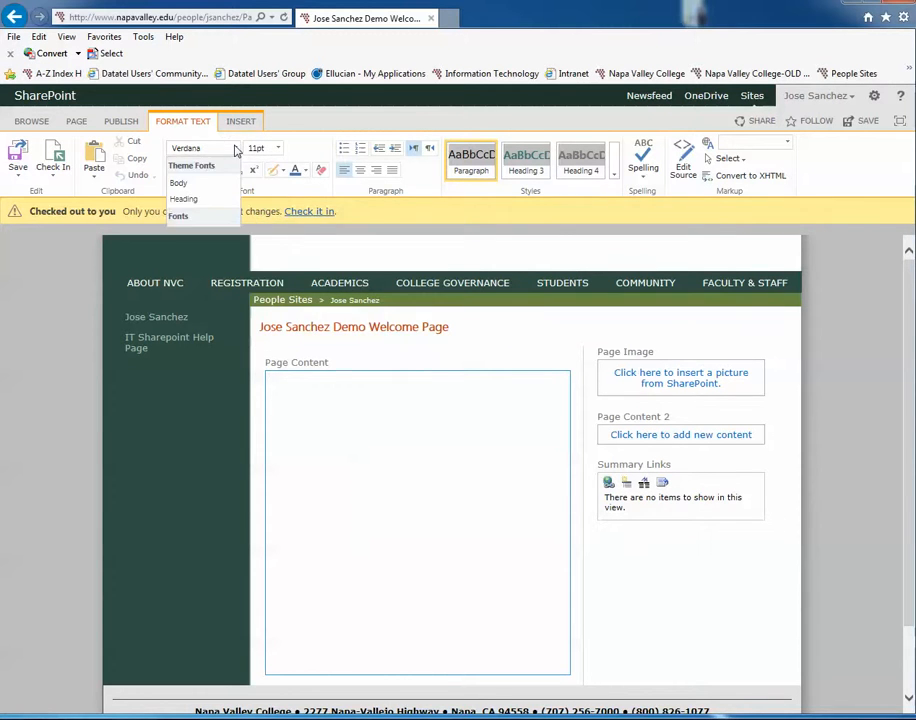
click(237, 150)
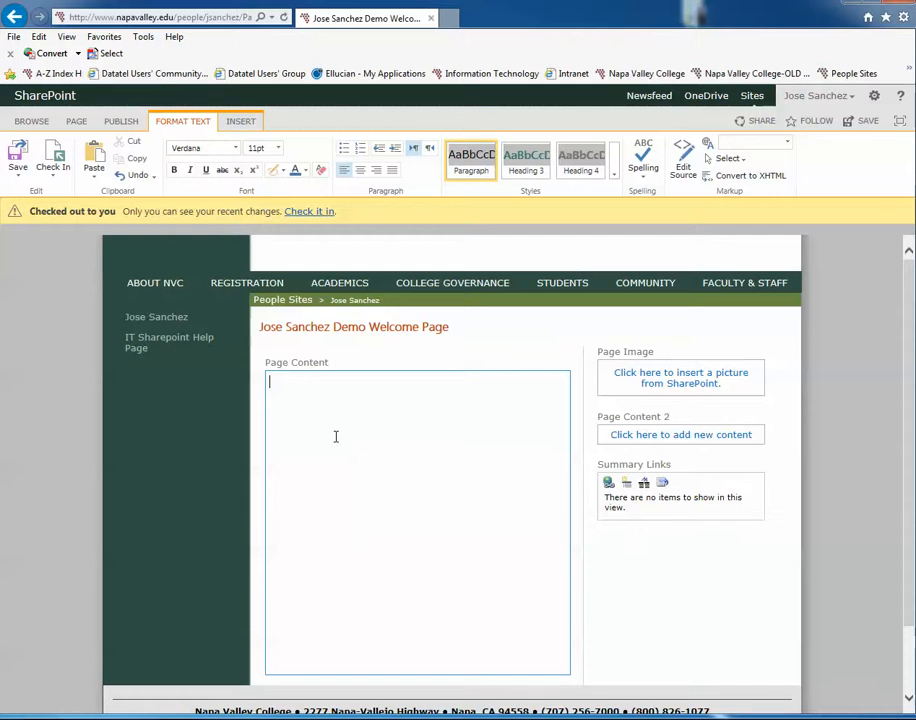
Step: Try out the Page Content 2 and Page Content areas, entering "Start typing" in Page Content and erasing it
click(676, 436)
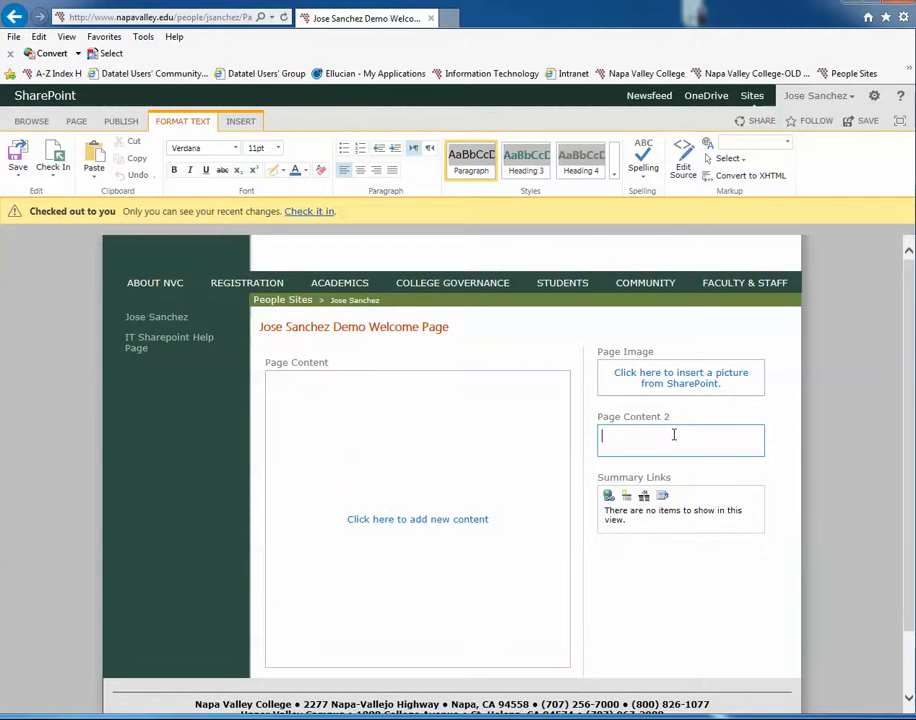
click(411, 437)
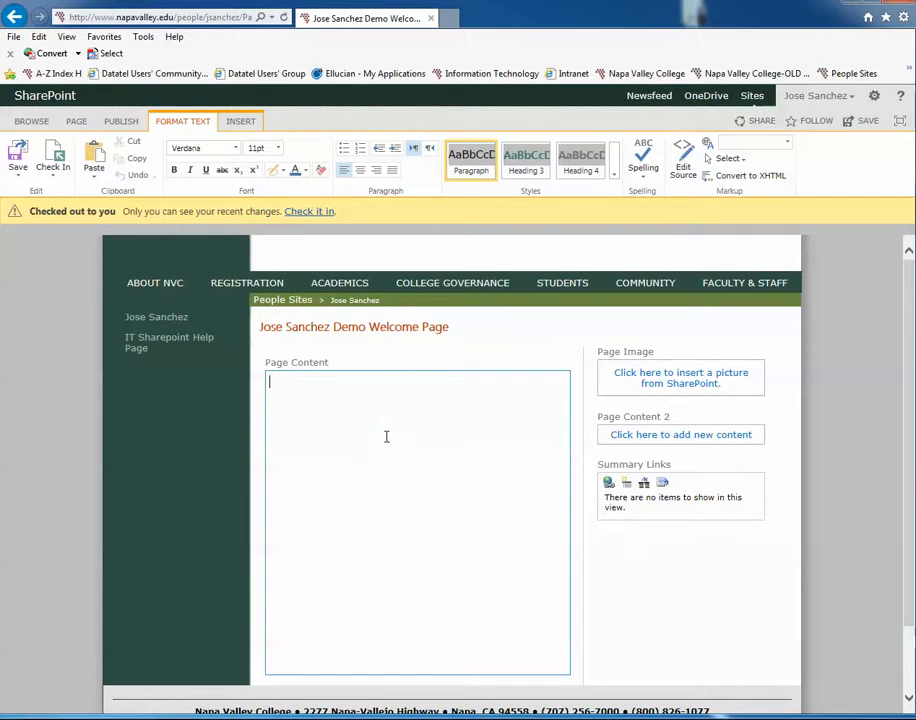
text(Start typing)
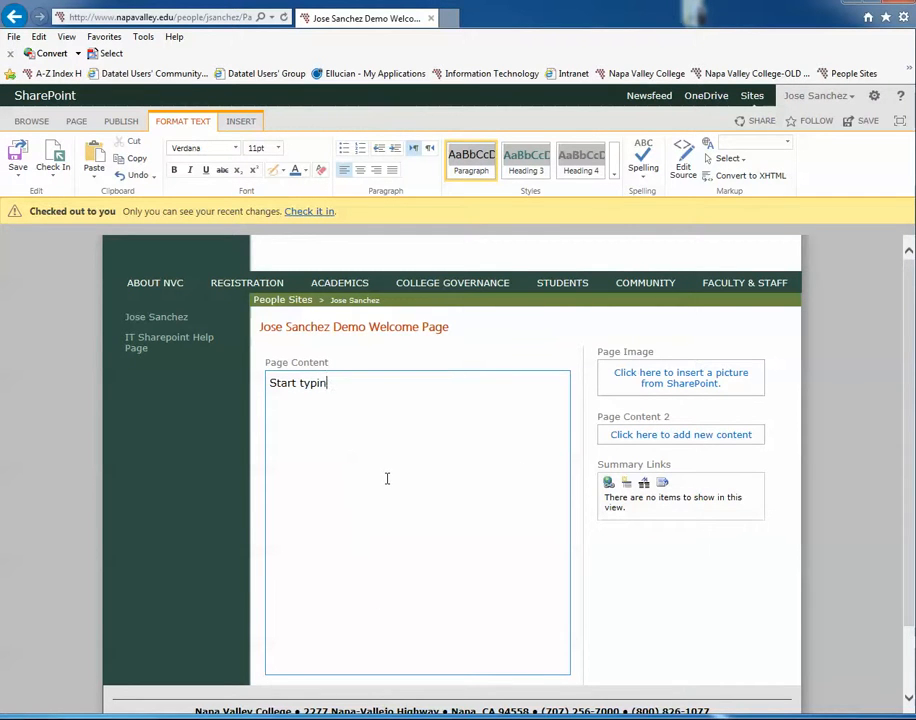
key(BackSpace)
key(BackSpace)
key(BackSpace)
key(BackSpace)
key(BackSpace)
key(BackSpace)
key(BackSpace)
key(BackSpace)
key(BackSpace)
key(BackSpace)
key(BackSpace)
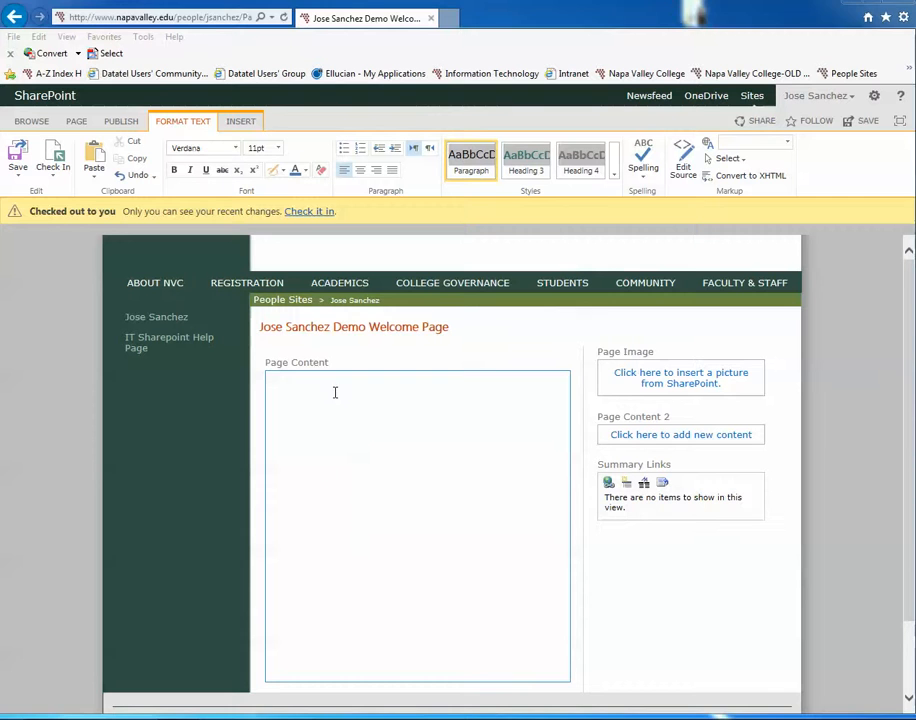
Step: Paste the copied homepage text into the Page Content area, allowing the webpage to access the clipboard, and review the pasted text
right_click(315, 416)
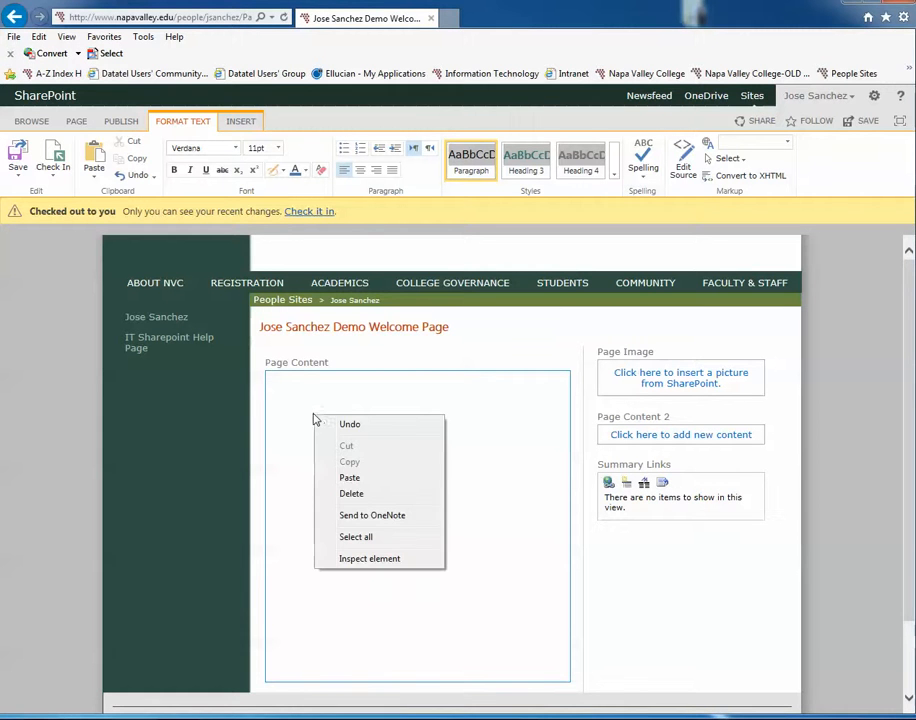
click(297, 405)
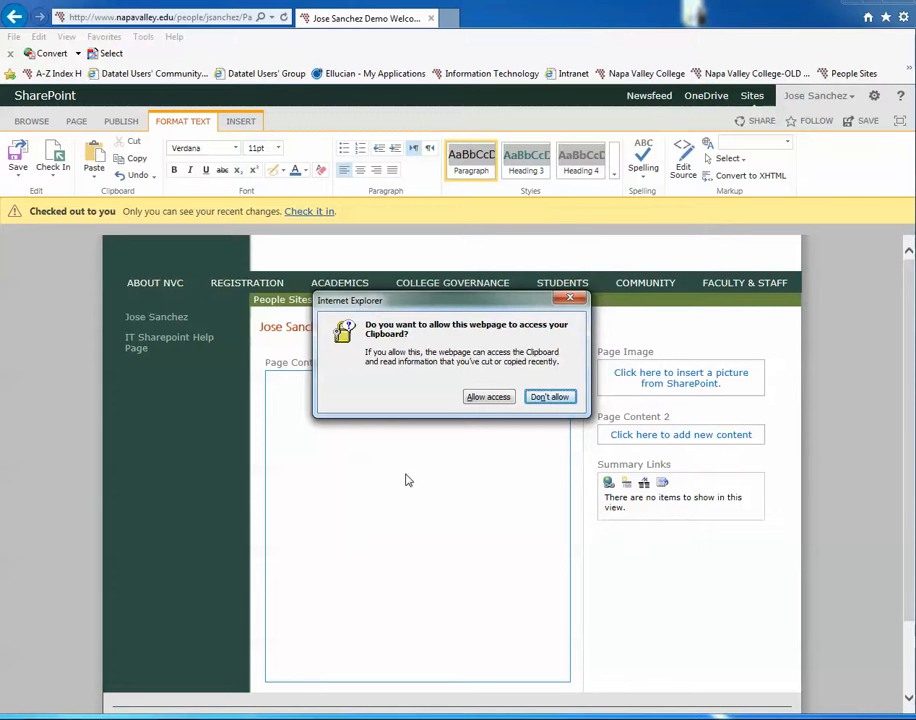
click(487, 399)
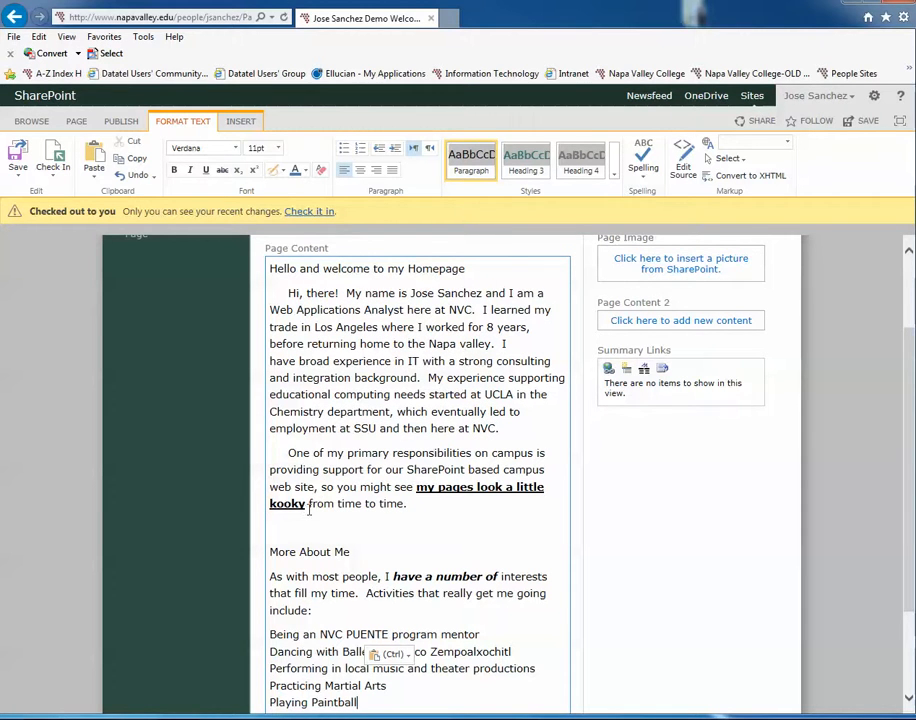
scroll(363, 525, down, 2)
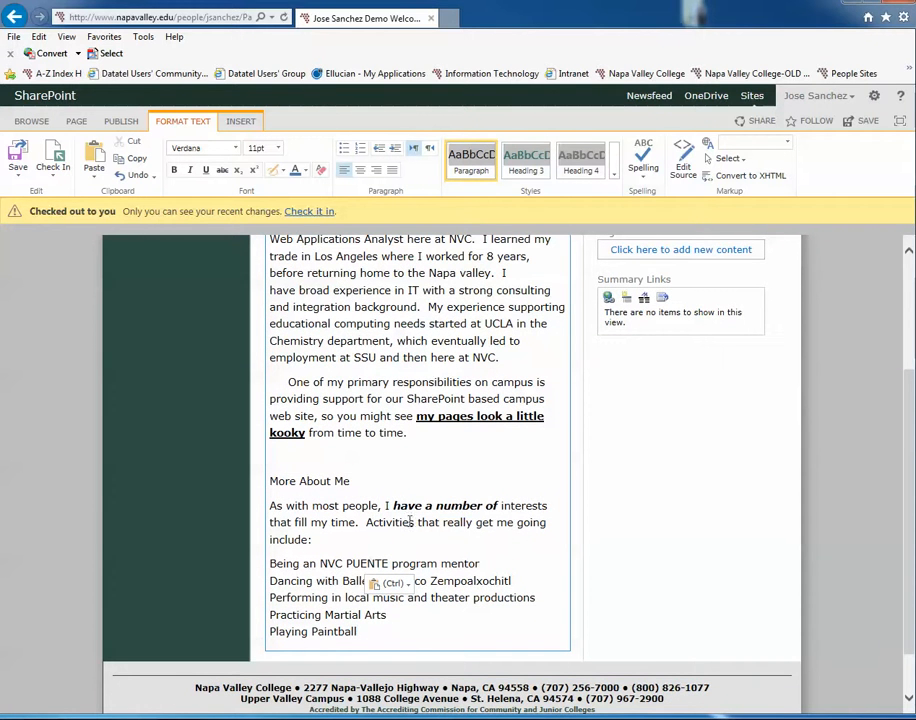
click(484, 577)
scroll(418, 470, up, 1)
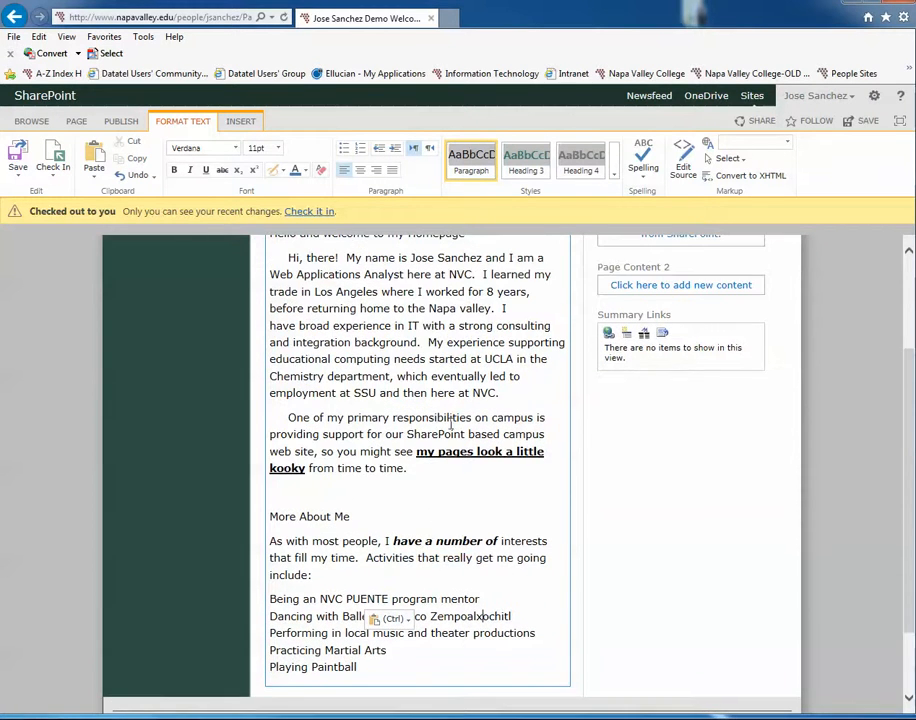
Step: Select all the text in the Page Content area and reset it to the plain Paragraph style without bold, italic or underline
scroll(445, 418, up, 2)
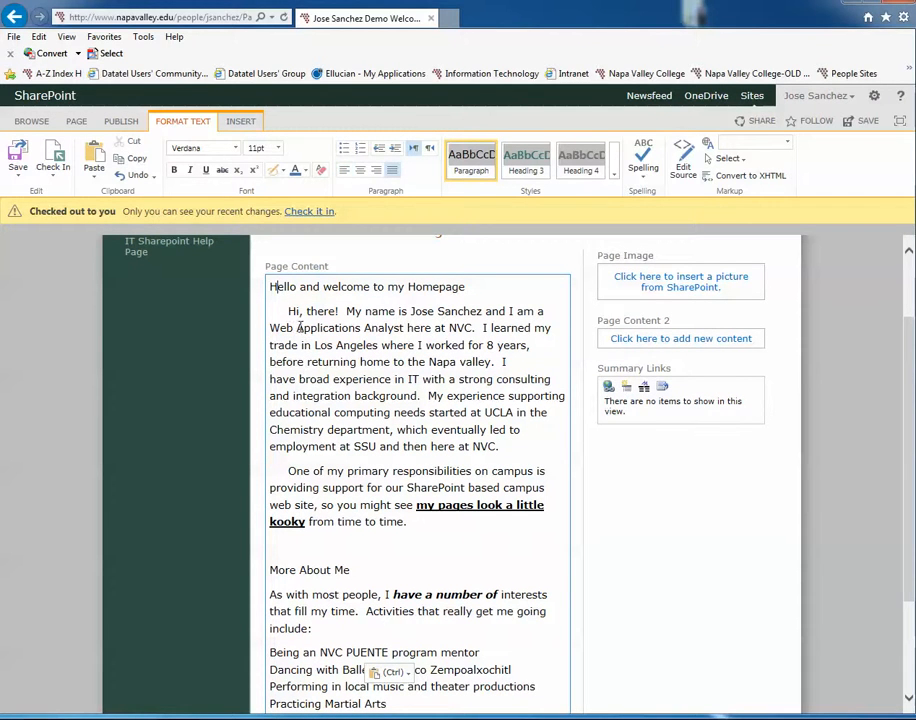
click(298, 344)
drag(305, 338, 390, 430)
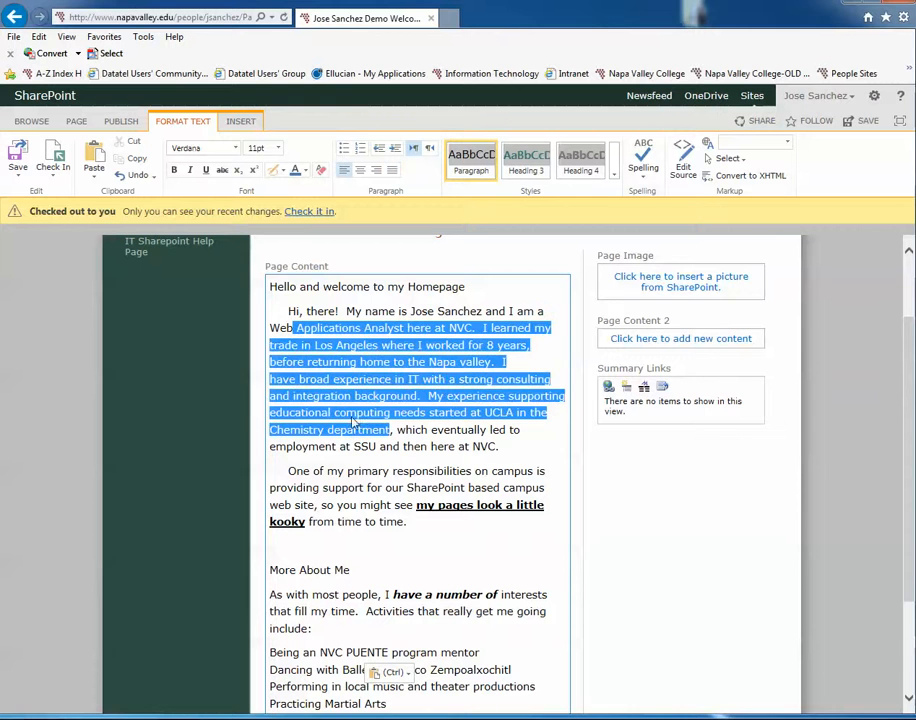
key(ctrl+a)
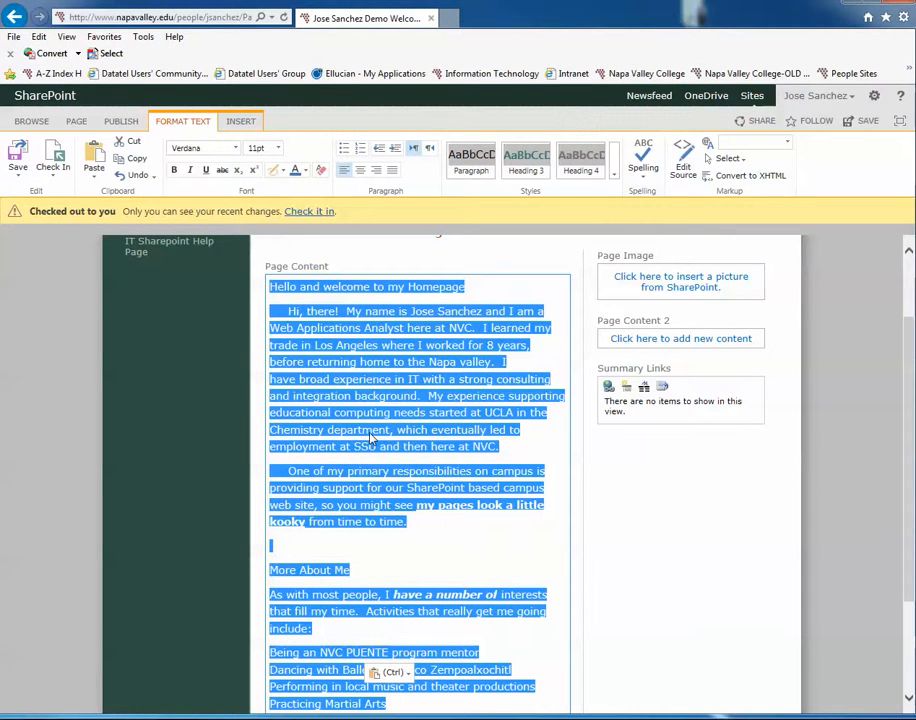
scroll(362, 544, down, 2)
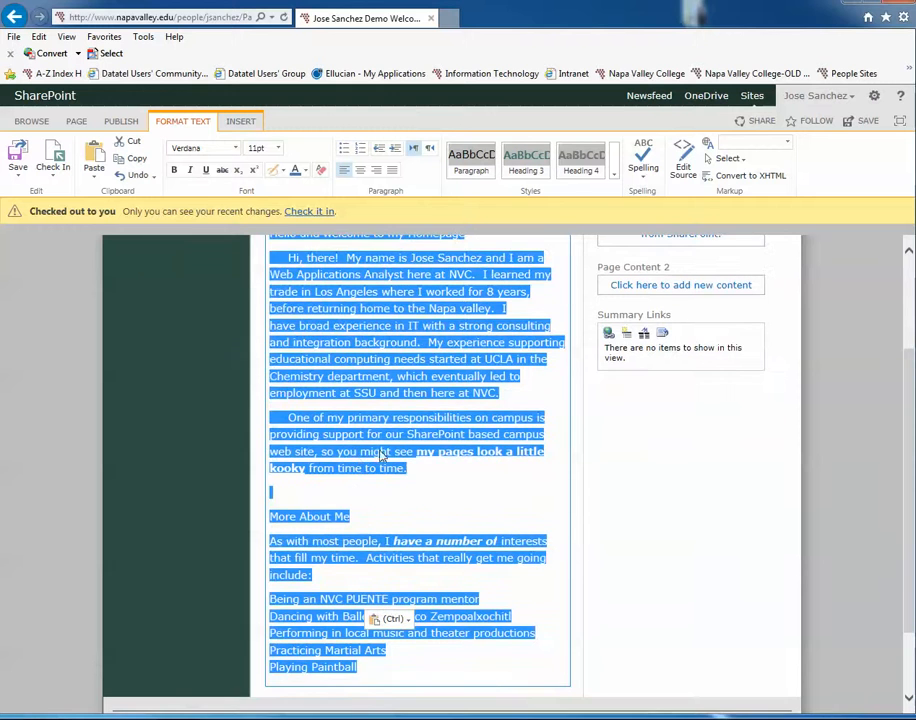
scroll(249, 335, up, 1)
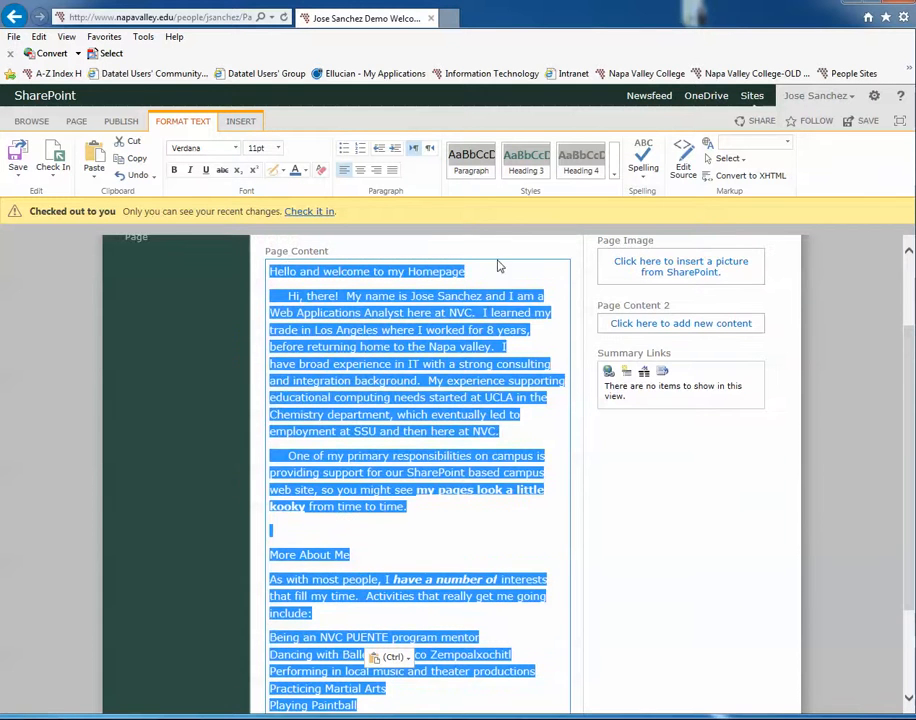
click(477, 172)
key(ctrl+a)
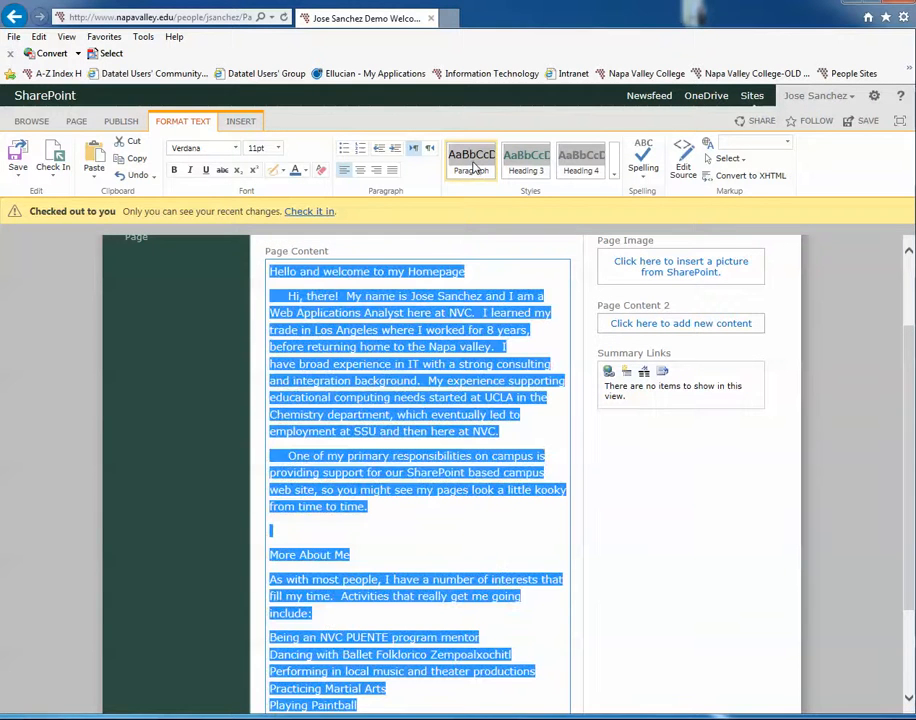
click(432, 431)
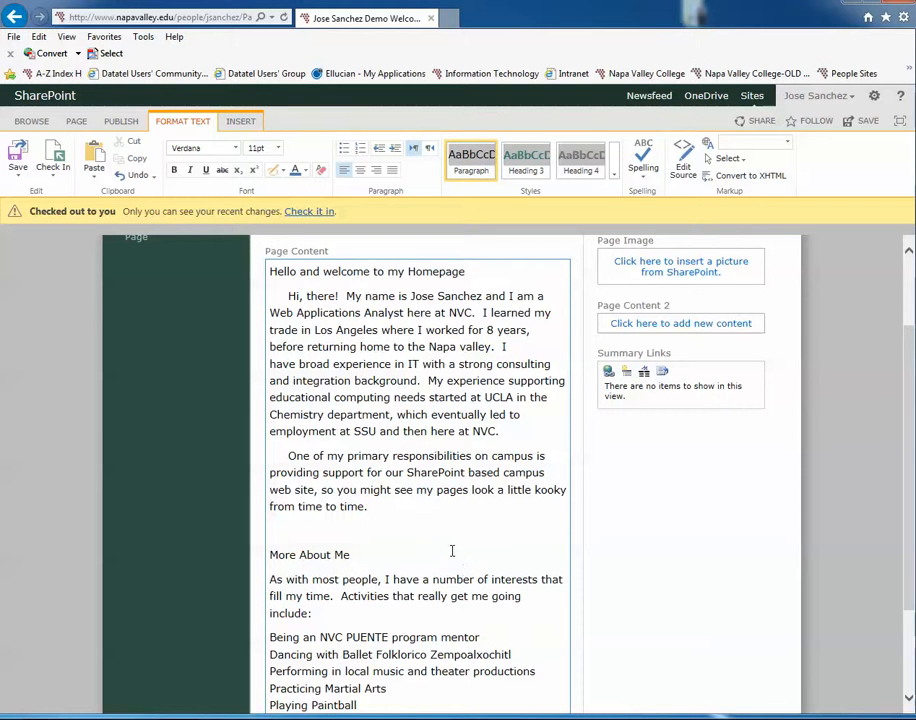
Step: Look through the available page element and text styles and apply Heading 3 to the line "Hello and welcome to my Homepage"
scroll(450, 552, up, 2)
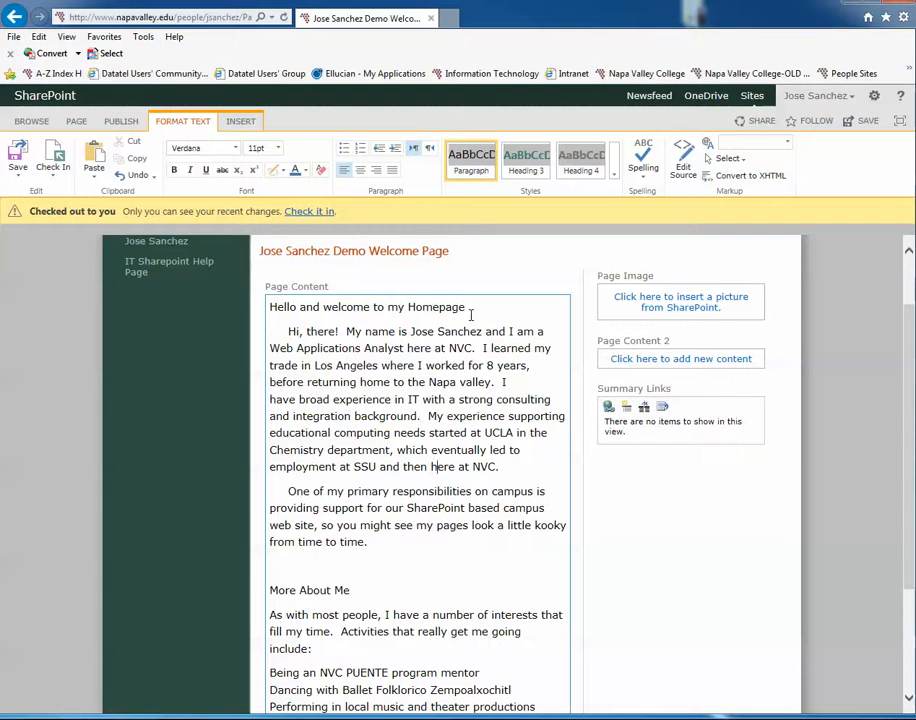
click(527, 168)
click(615, 178)
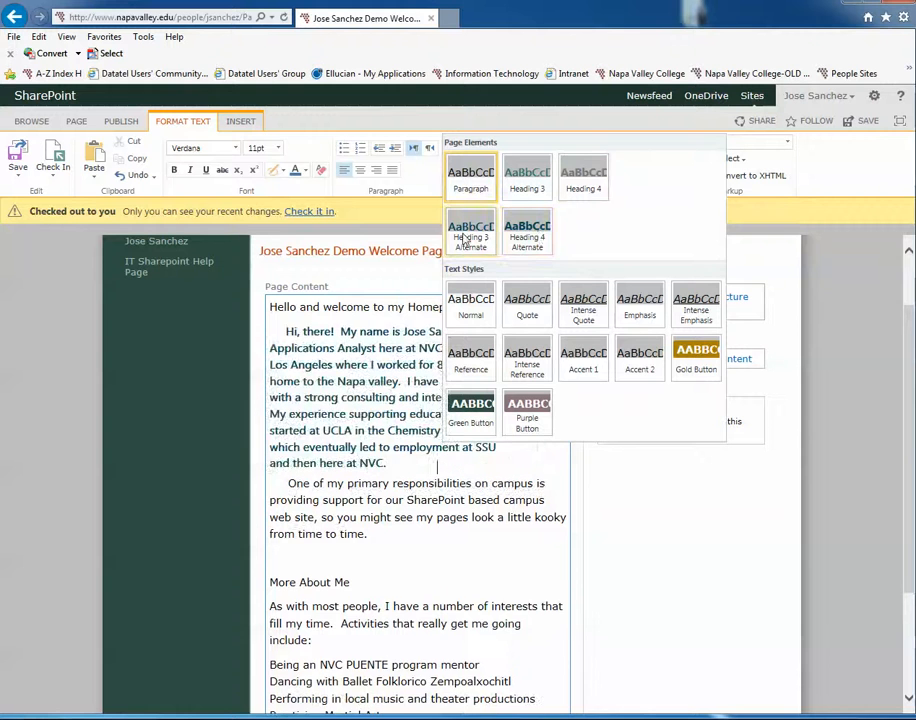
click(476, 599)
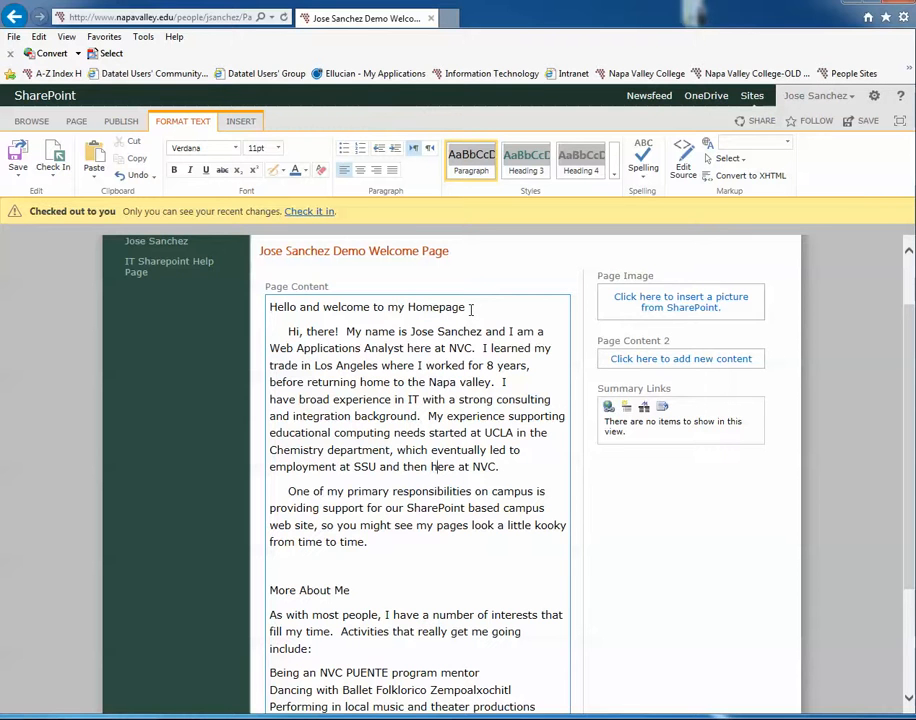
drag(469, 307, 283, 304)
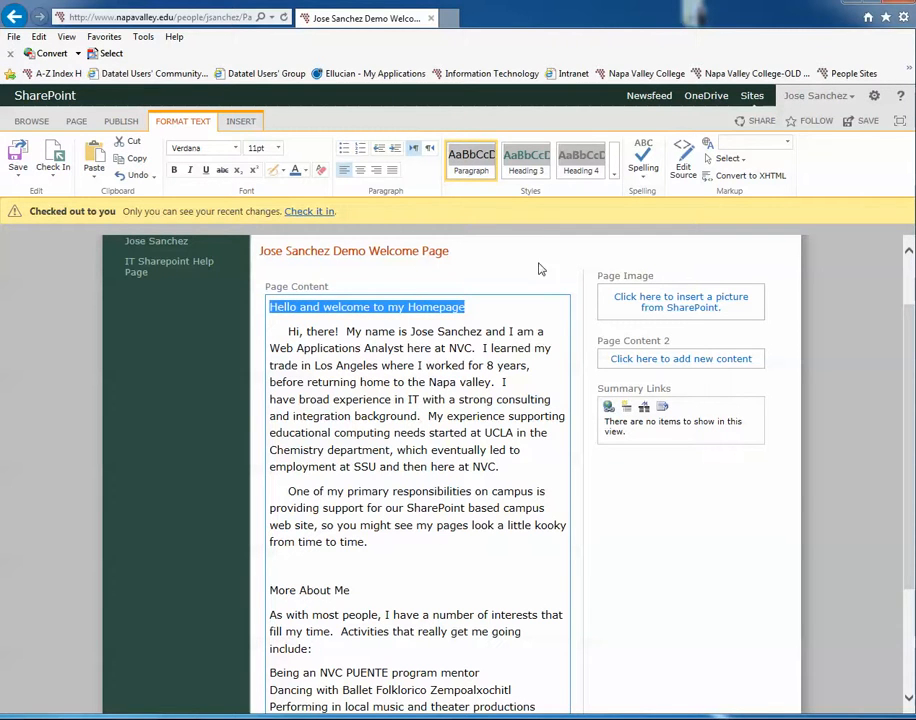
click(536, 168)
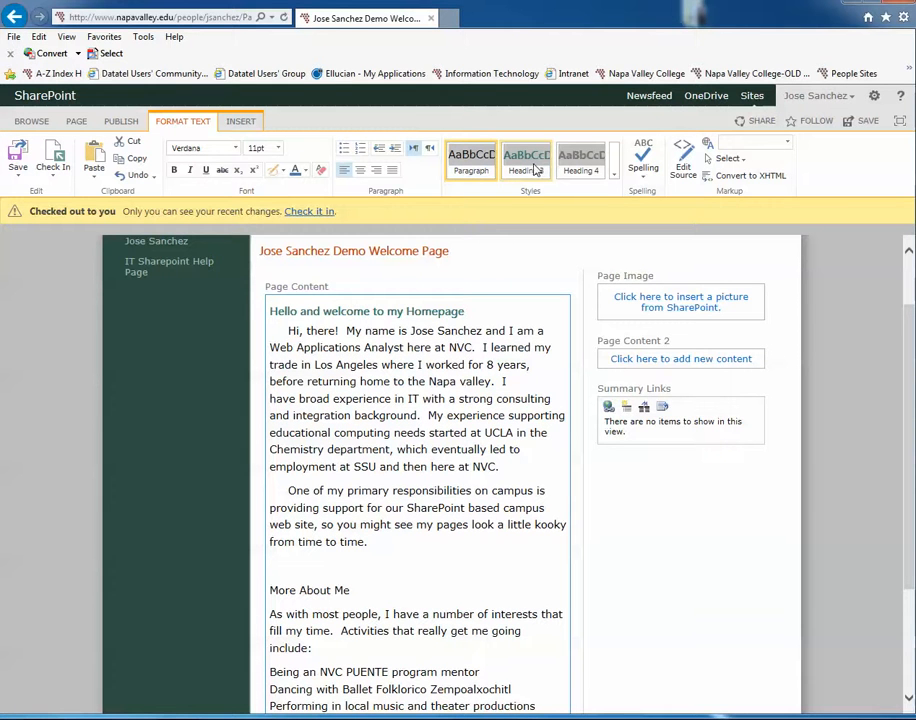
click(615, 173)
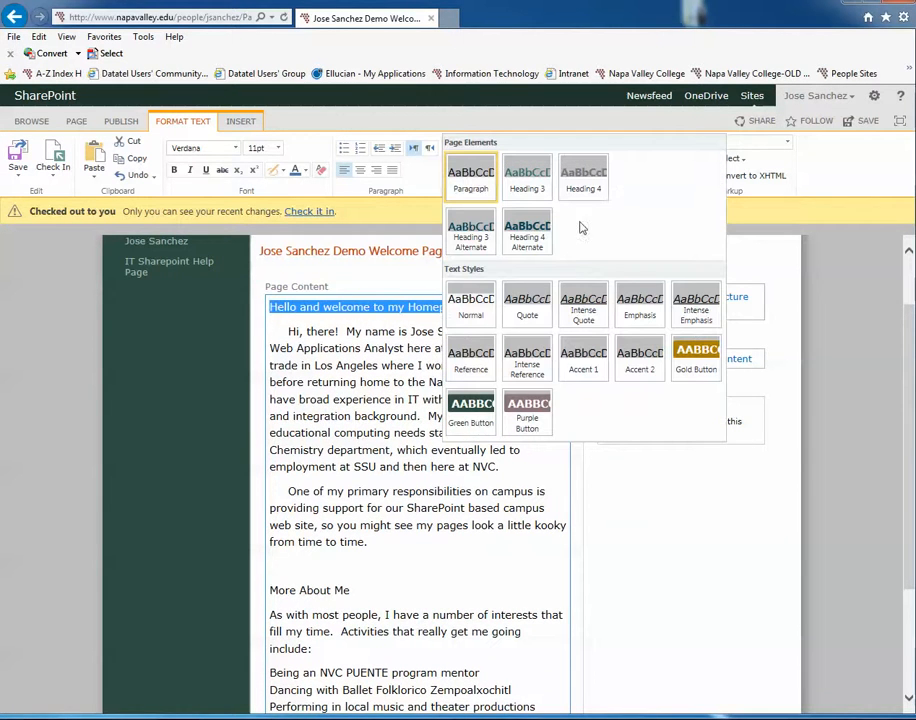
click(531, 178)
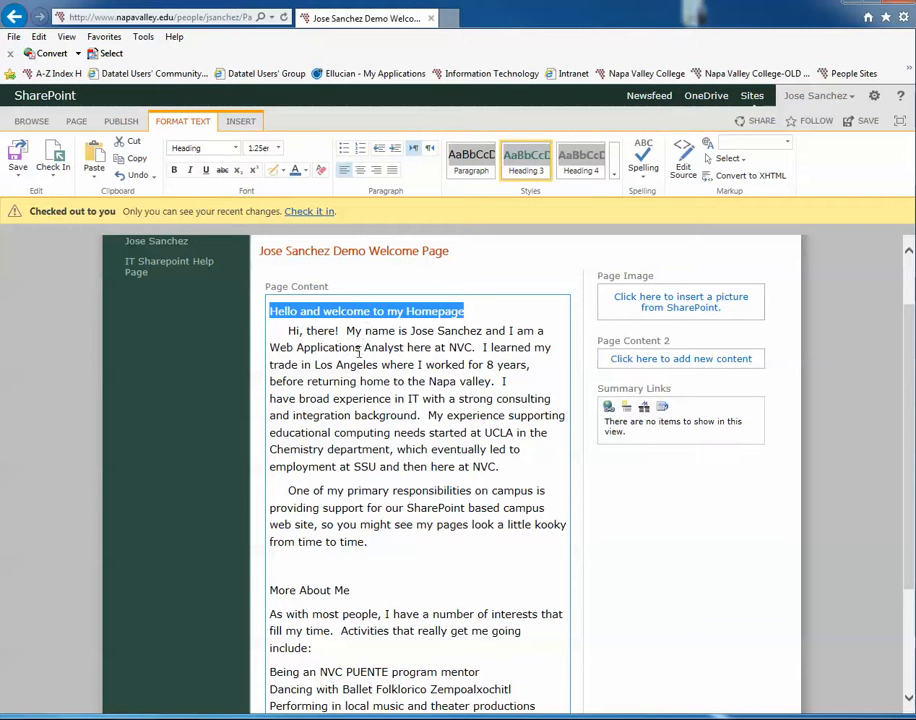
Step: Apply the Heading 3 style to the "More About Me" line
scroll(362, 400, down, 2)
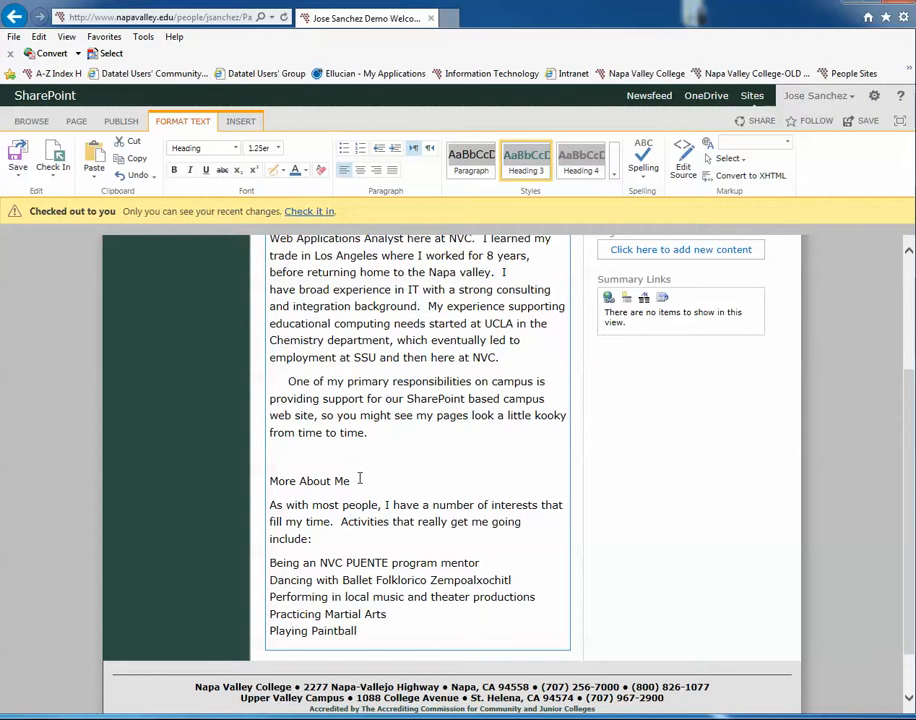
drag(352, 470, 277, 476)
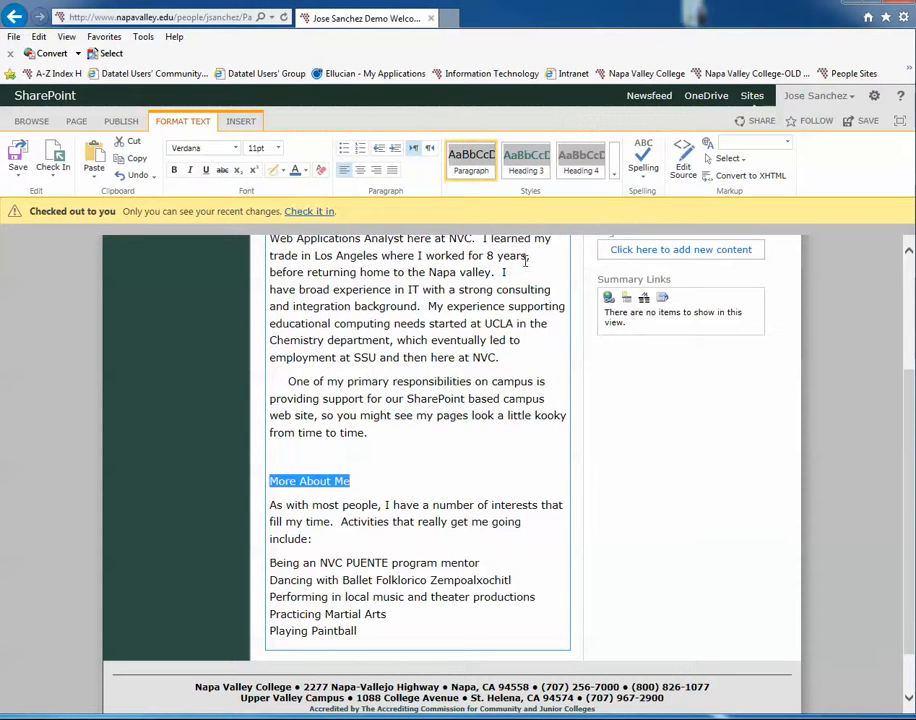
click(528, 163)
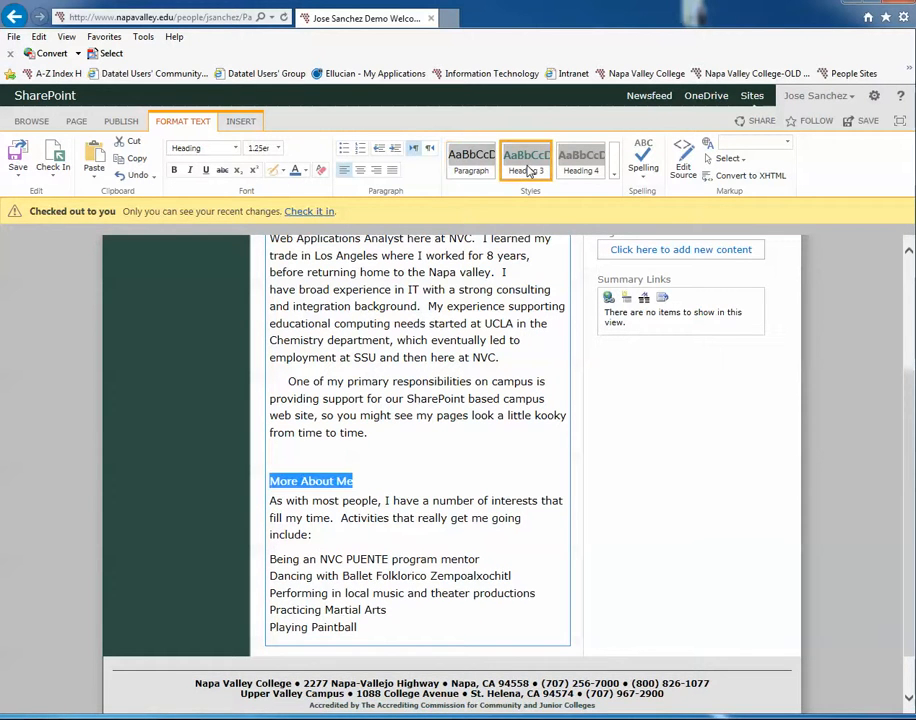
click(303, 416)
Step: Insert the line "Add some Text" after the first paragraph of Page Content, with an empty line above it
scroll(378, 385, up, 2)
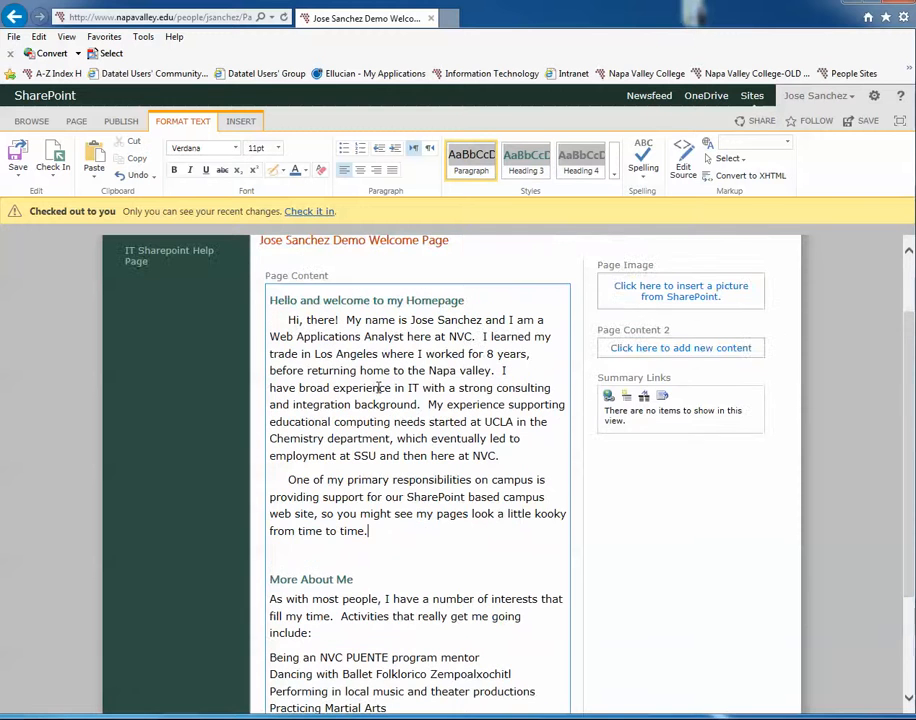
click(537, 455)
key(Return)
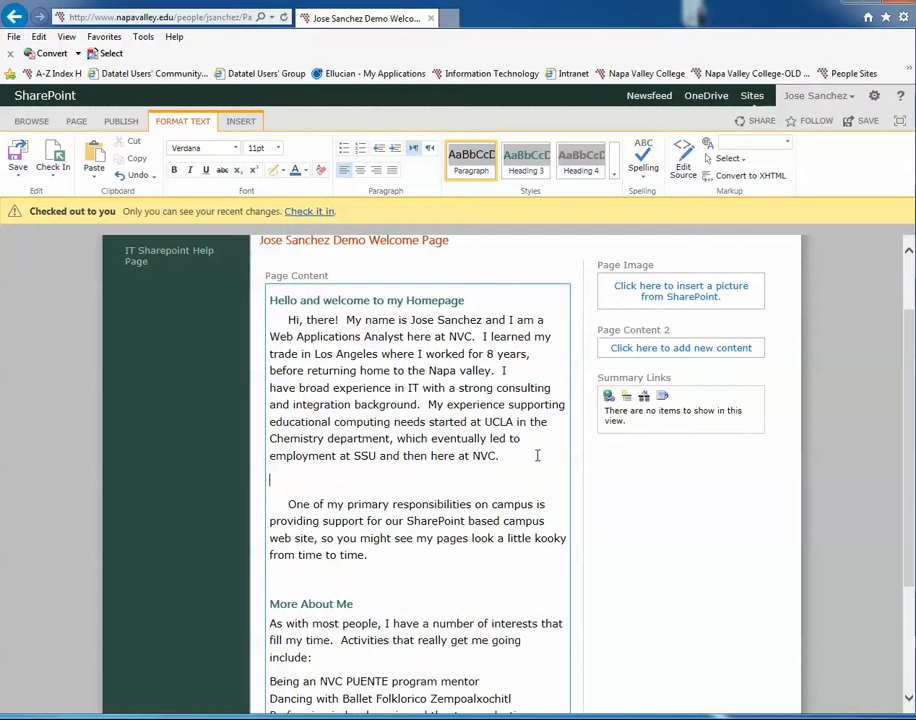
key(Return)
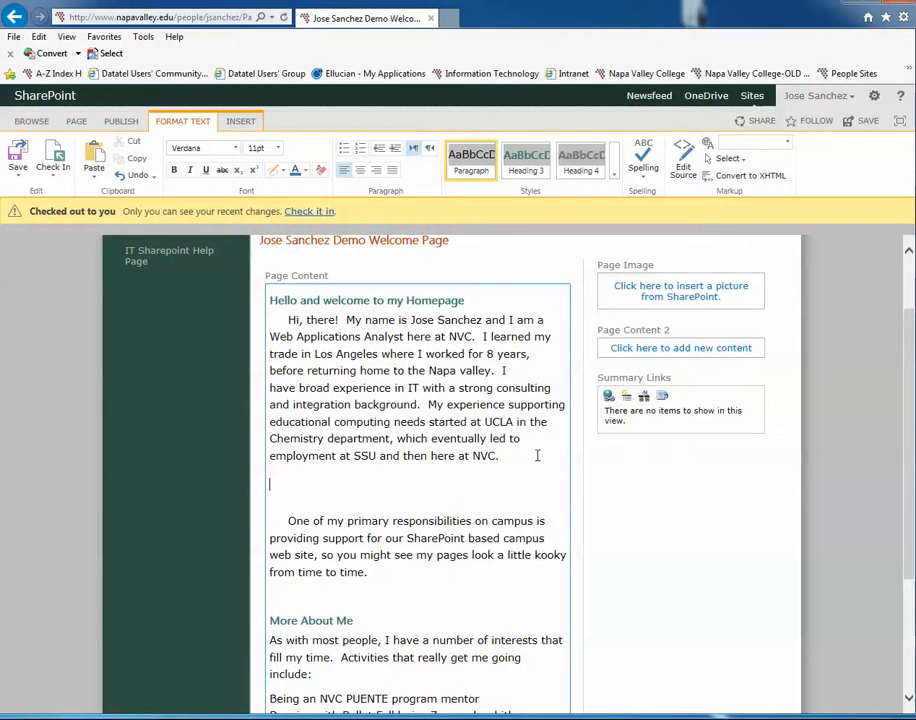
text(Add some )
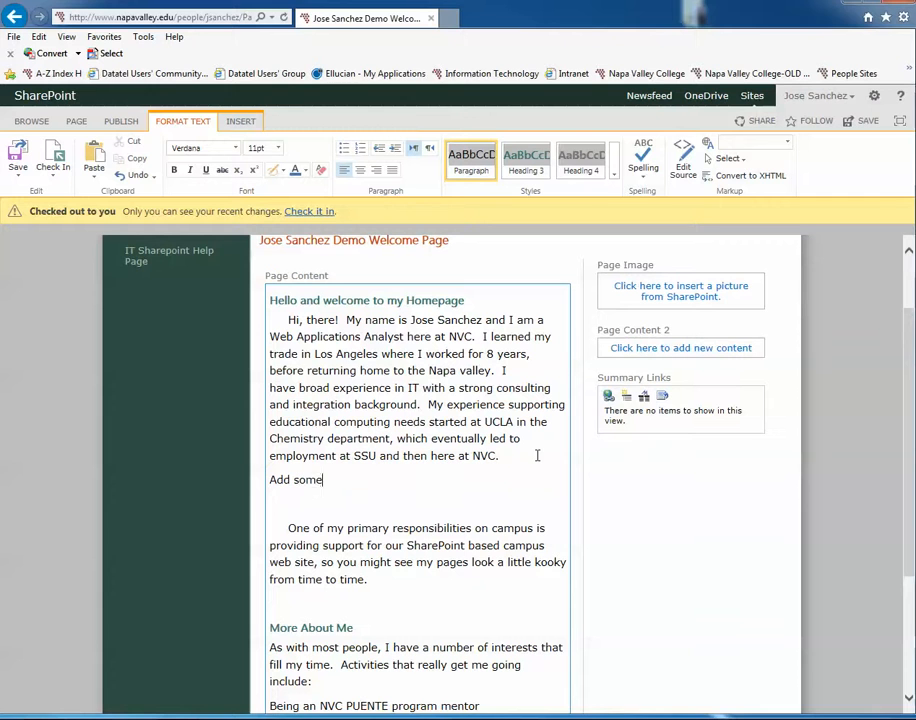
text(Text)
click(499, 457)
key(Return)
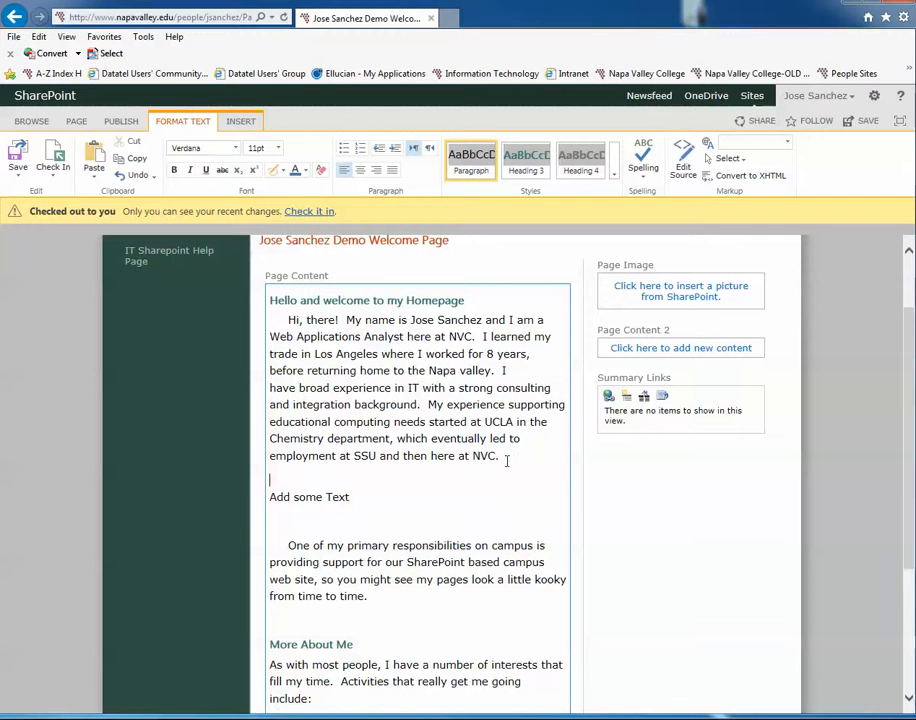
Step: Indent the "Add some Text" line and try the Heading 4 Alternate style on it
drag(352, 496, 268, 506)
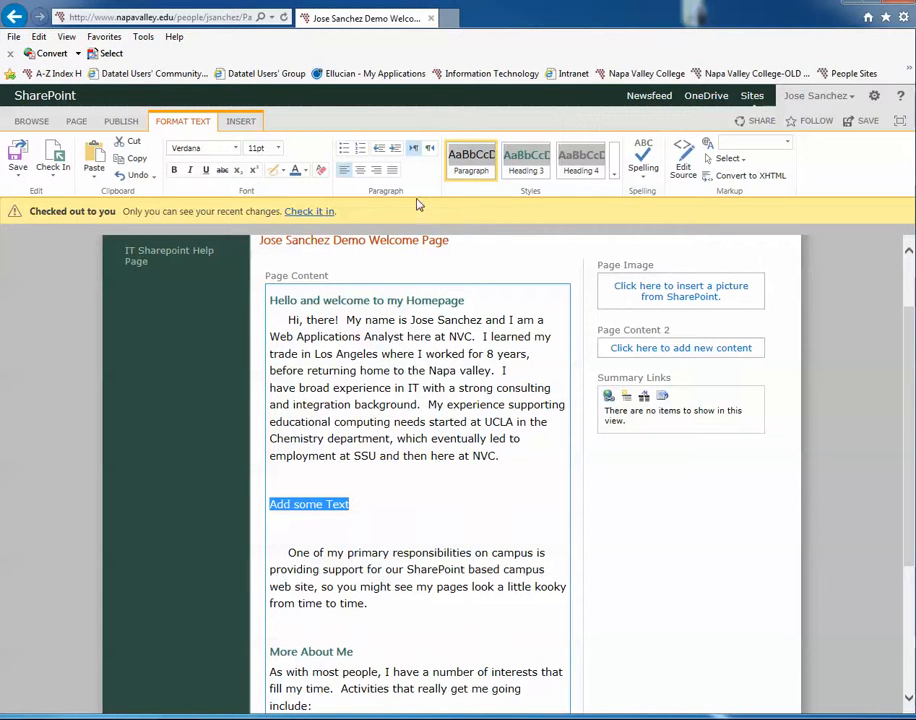
click(383, 149)
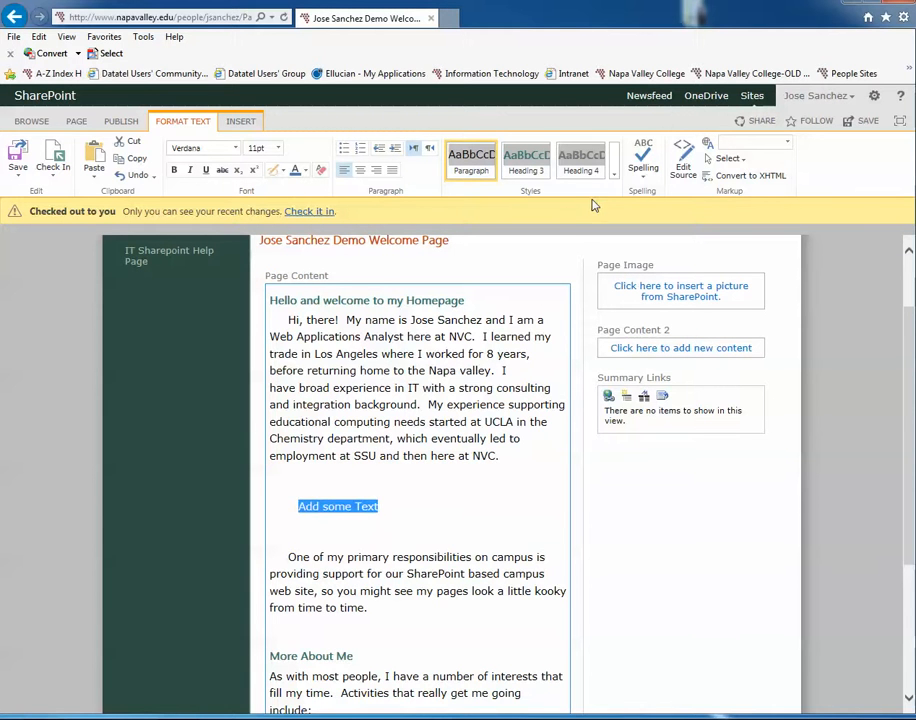
click(595, 180)
click(614, 174)
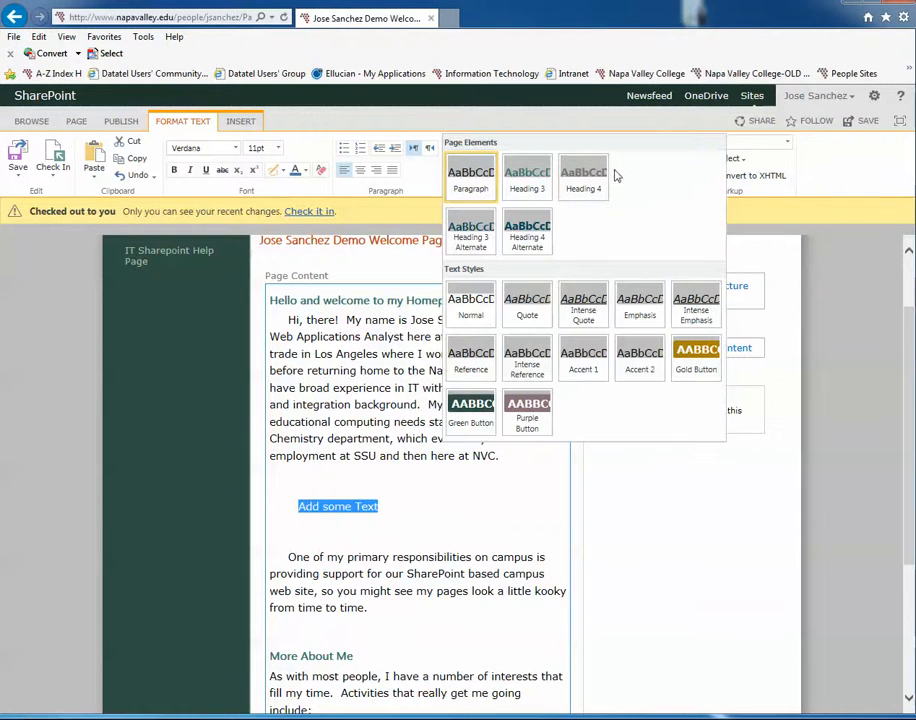
click(527, 240)
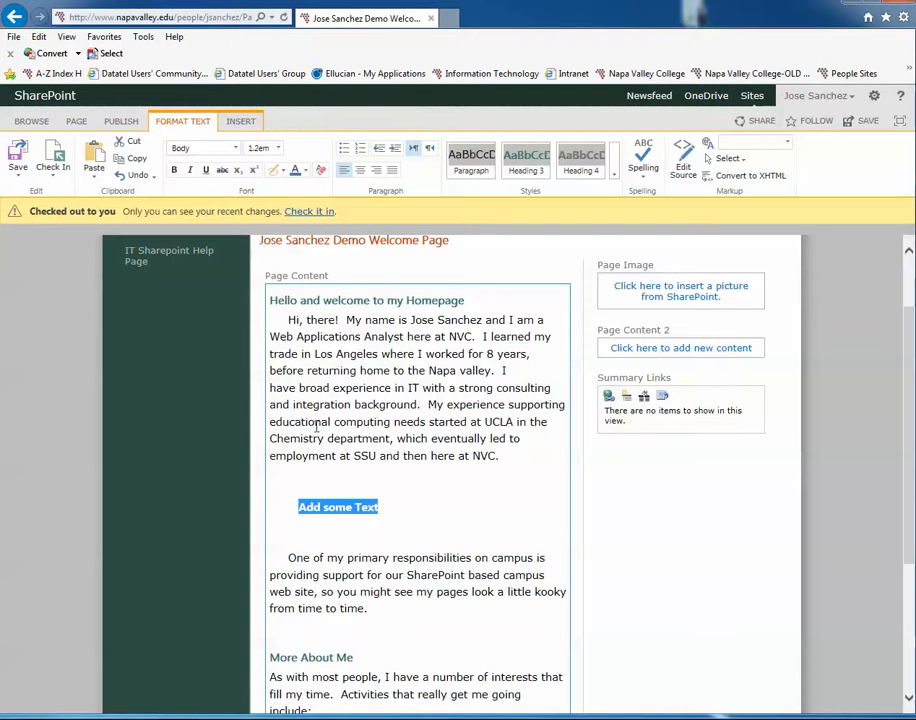
click(586, 168)
Step: Delete the "Add some Text" line together with the empty lines around it
drag(431, 539, 270, 479)
key(BackSpace)
key(BackSpace)
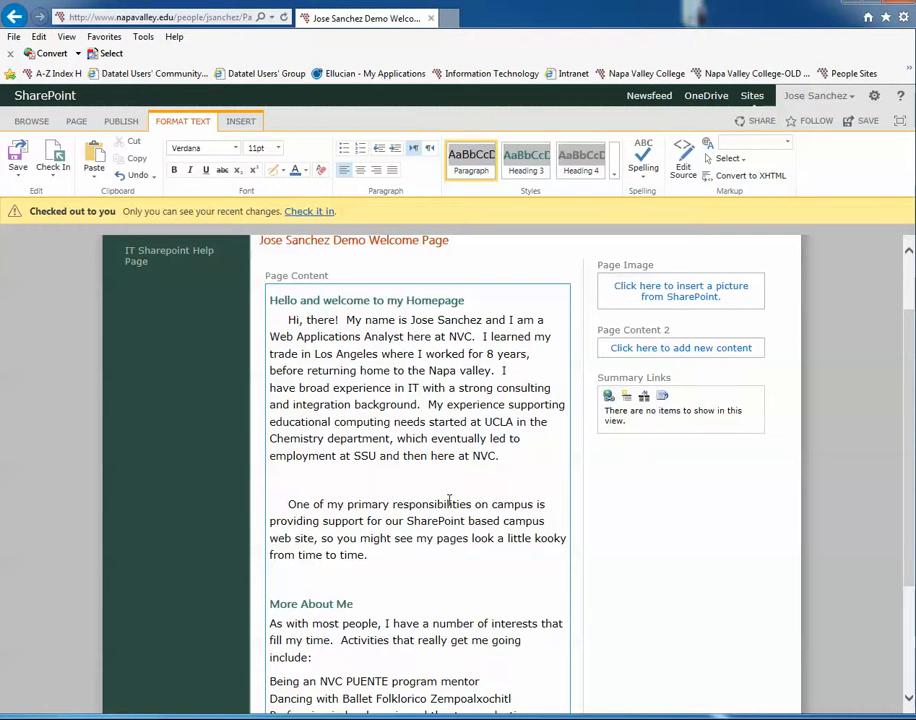
key(Delete)
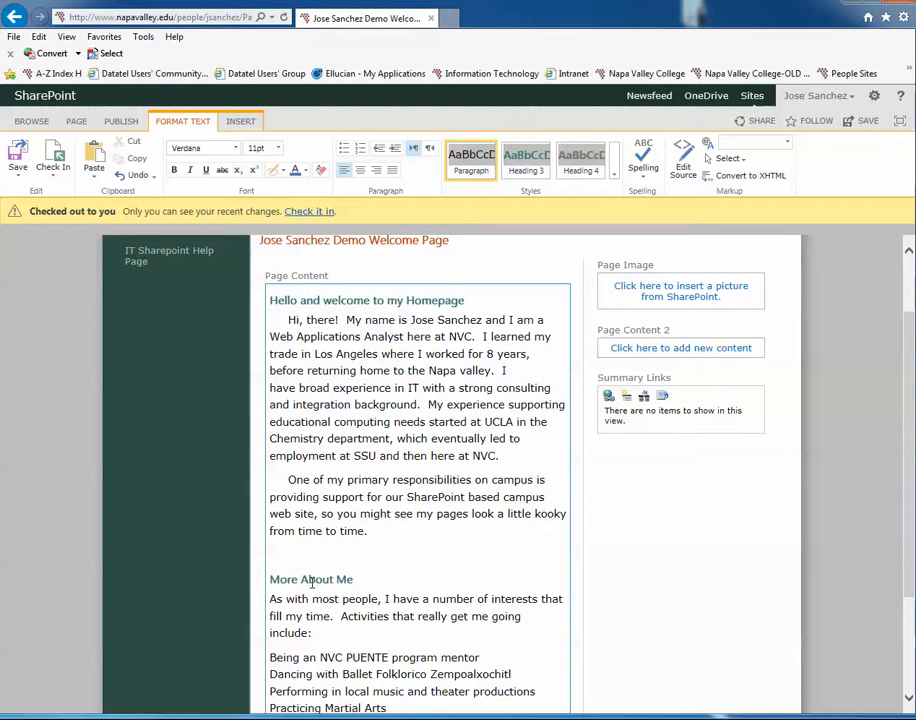
Step: Paste the copied department, office and phone details into the Page Content 2 area, allowing the webpage to access the clipboard
scroll(312, 579, down, 2)
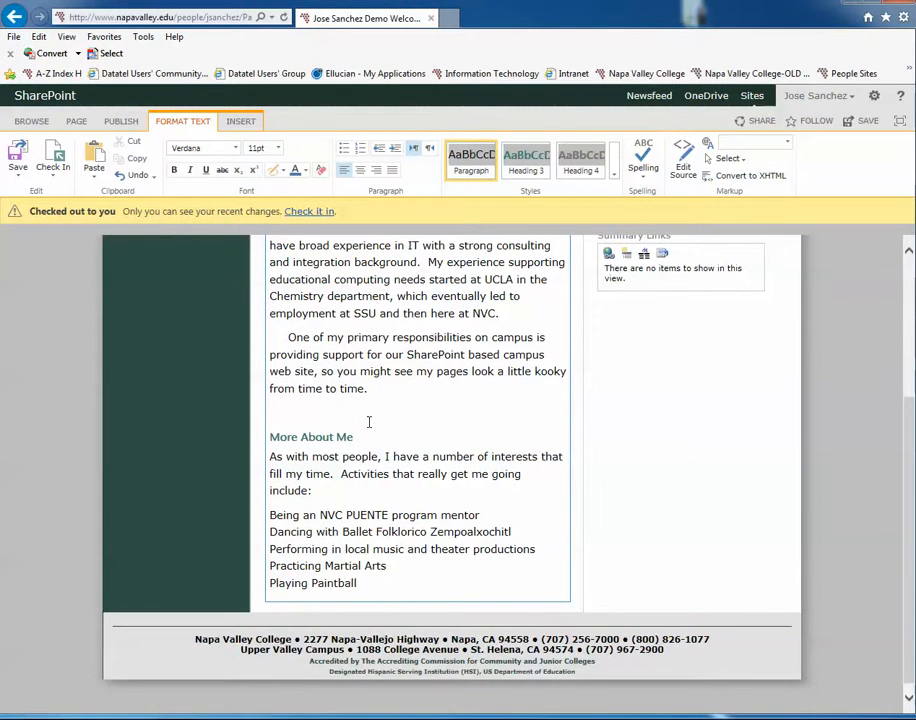
scroll(371, 426, up, 3)
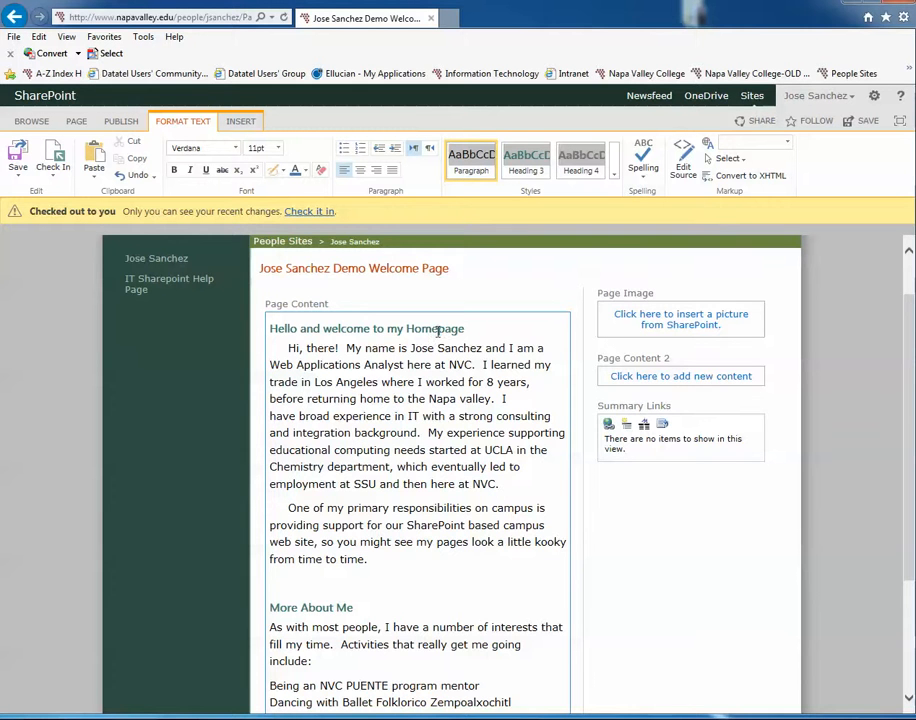
scroll(393, 432, down, 1)
scroll(350, 550, up, 2)
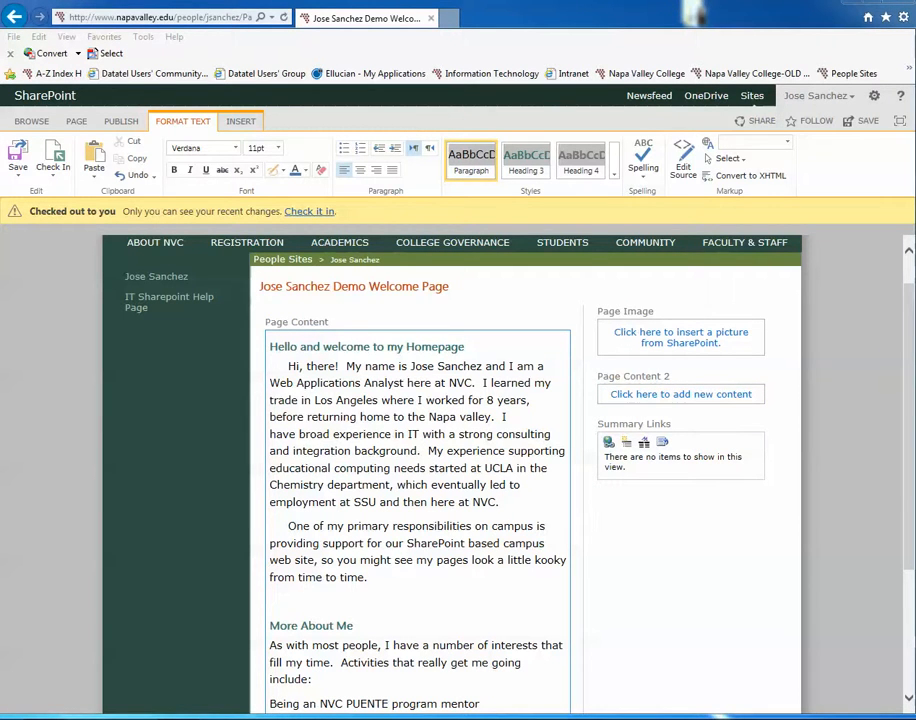
click(645, 396)
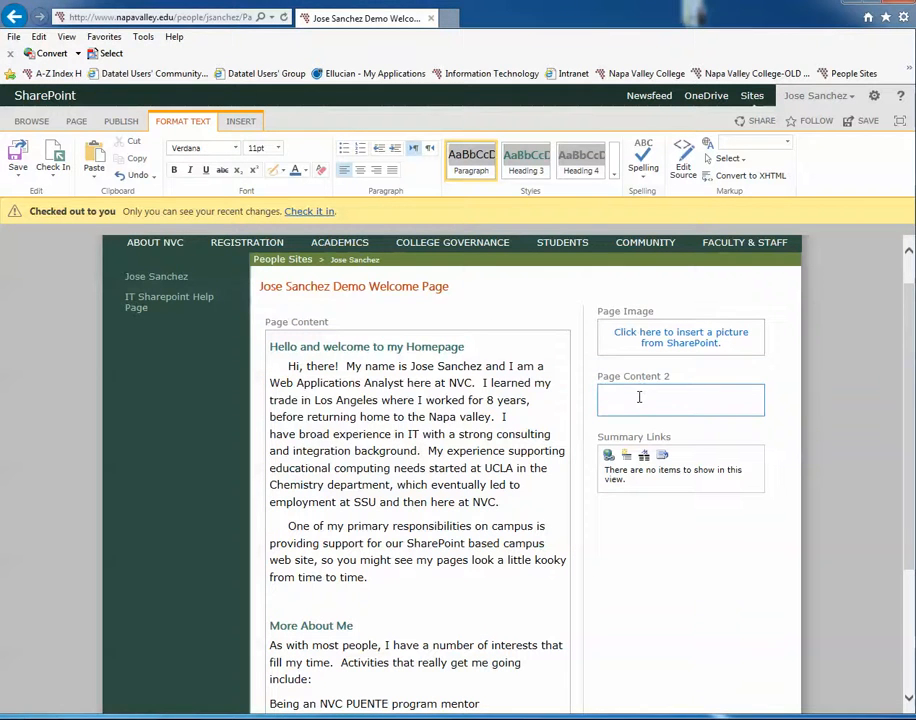
key(ctrl+v)
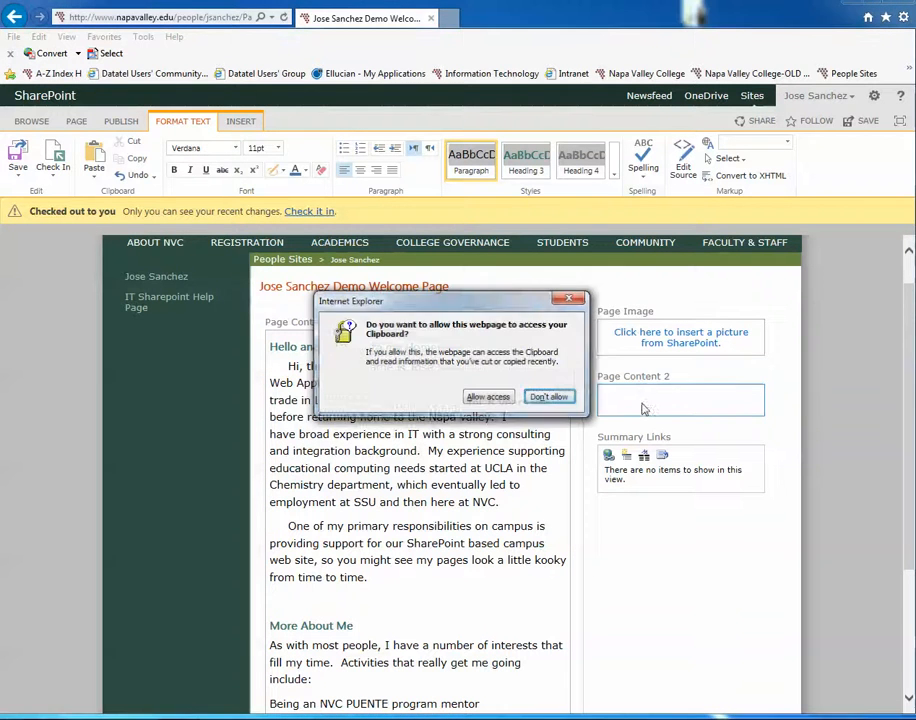
click(486, 398)
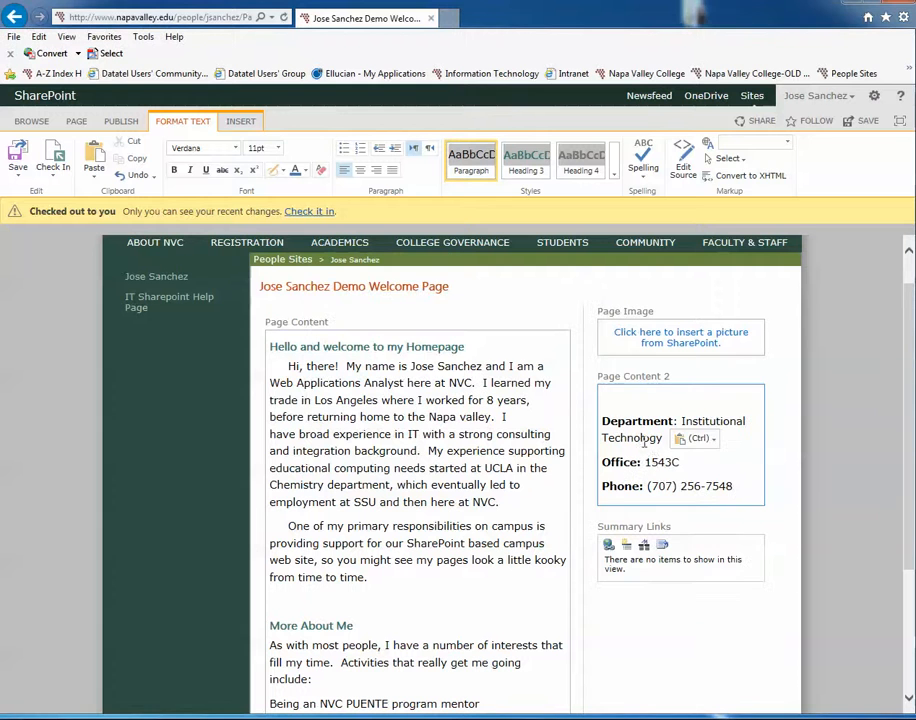
Step: Remove the empty line above the Department entry in Page Content 2
click(736, 466)
click(603, 396)
key(Delete)
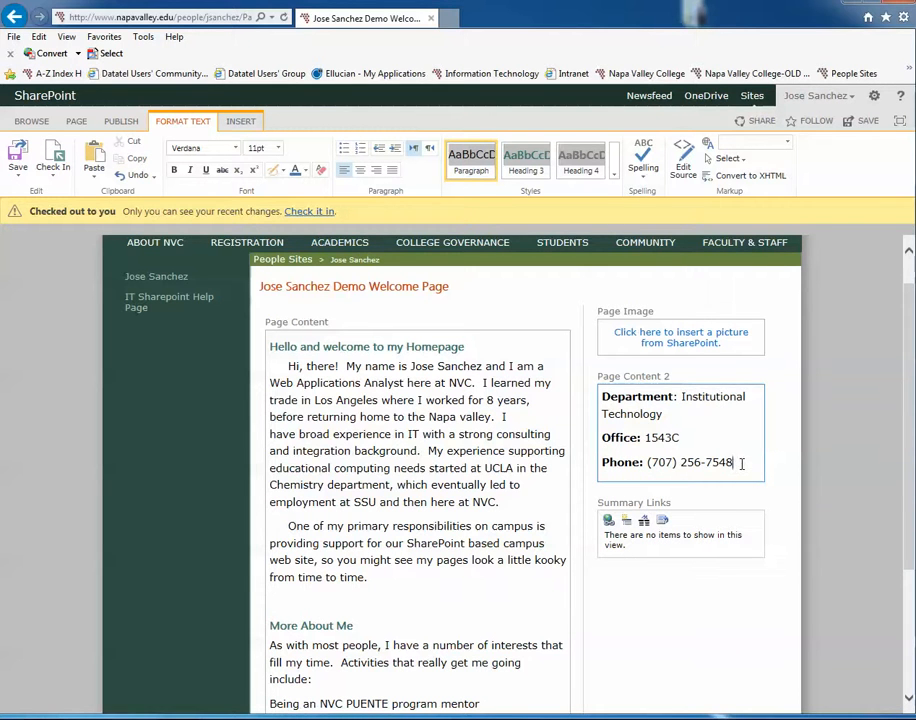
Step: Apply the Paragraph style to all the department, office and phone details in Page Content 2
drag(742, 464, 597, 398)
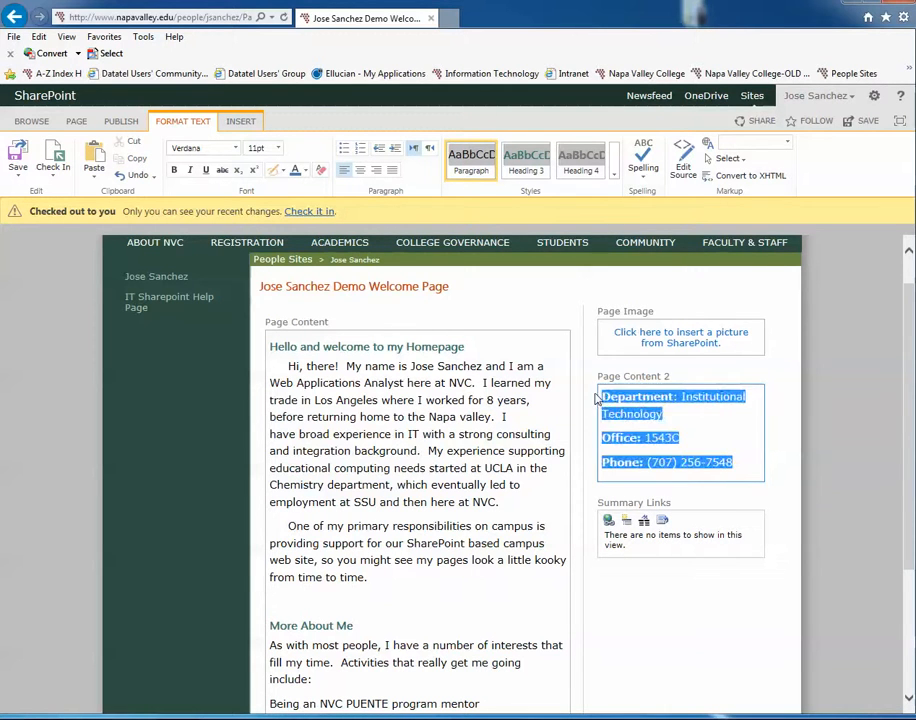
click(470, 160)
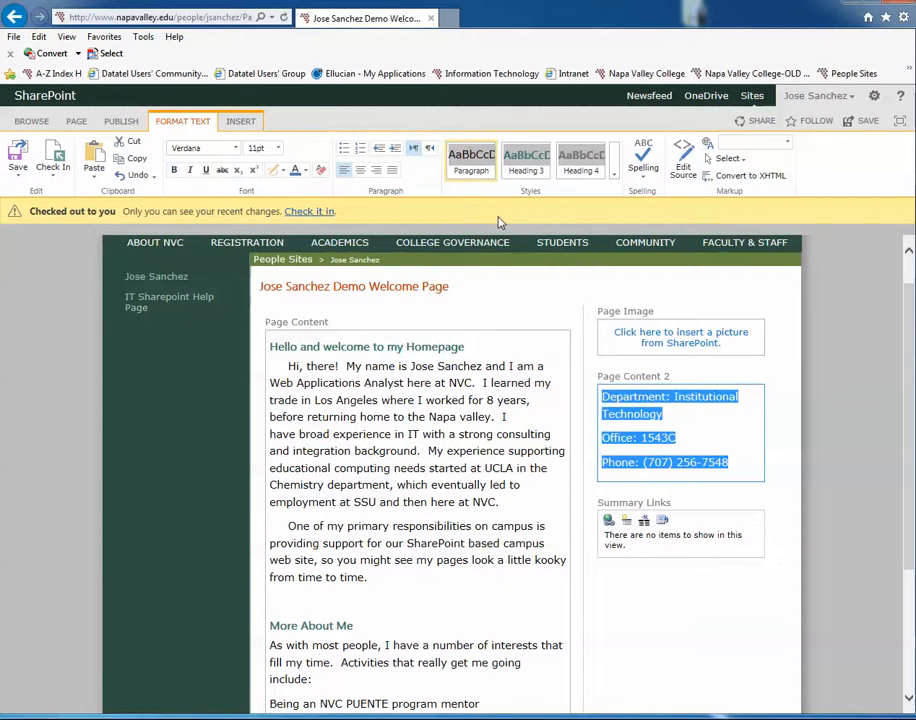
click(718, 437)
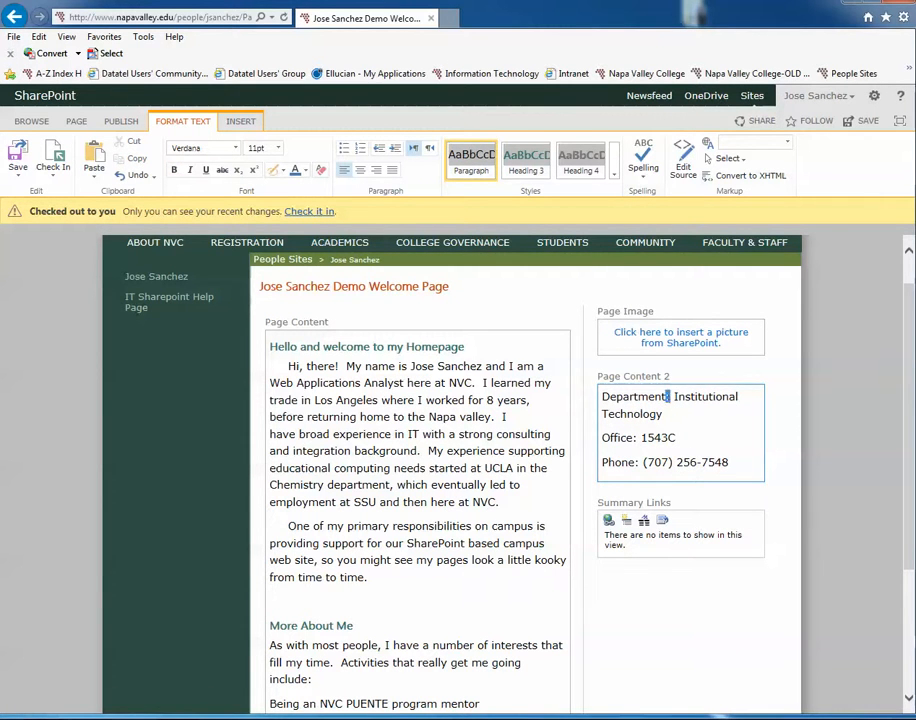
Step: Bold the labels "Department:", "Office:" and "Phone:" in Page Content 2
drag(670, 397, 602, 398)
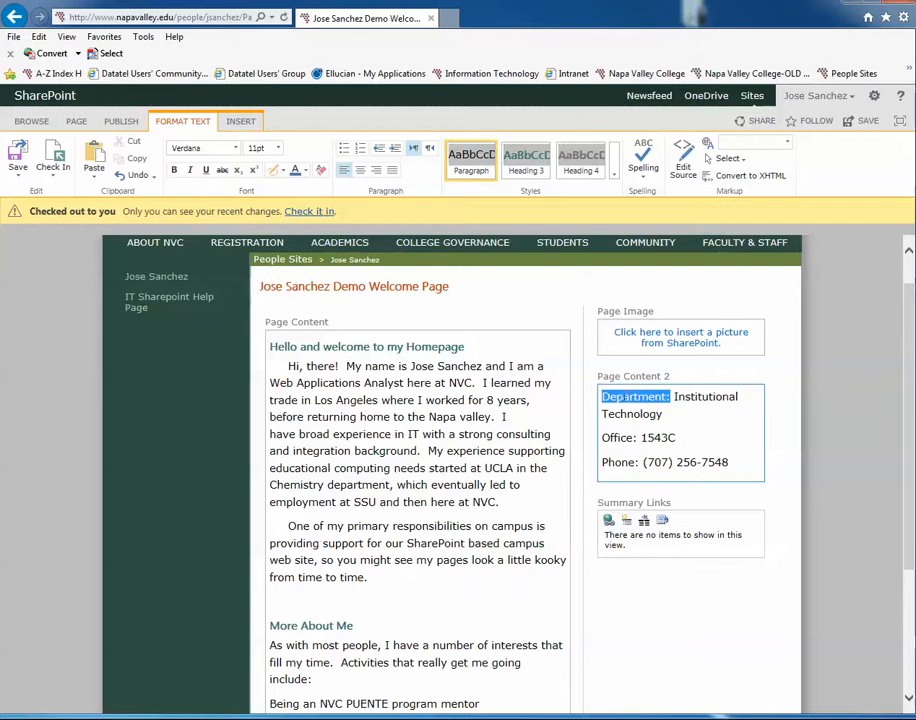
click(175, 171)
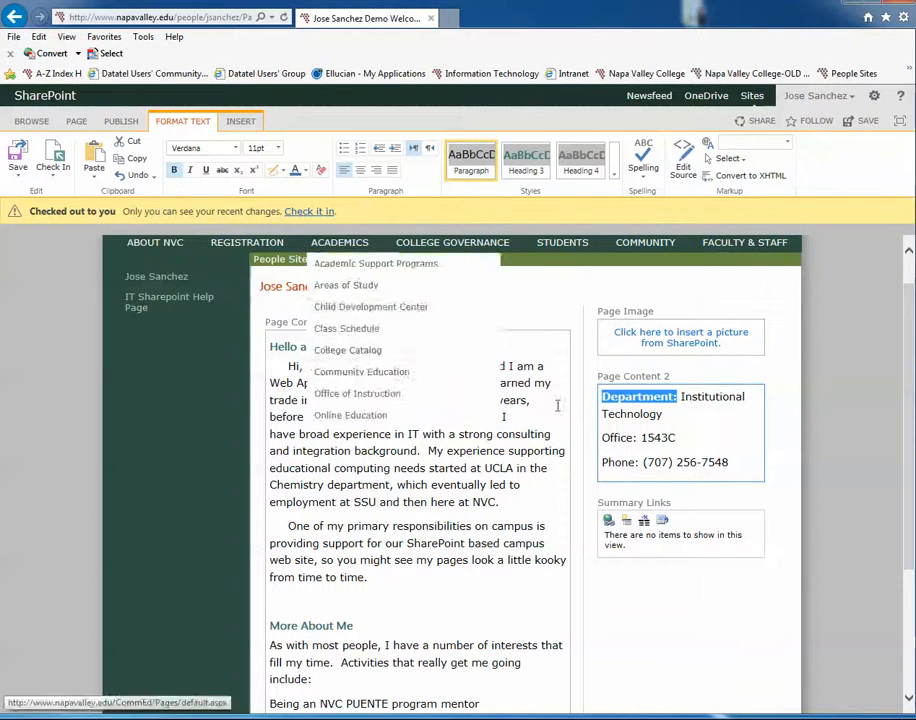
drag(640, 438, 602, 439)
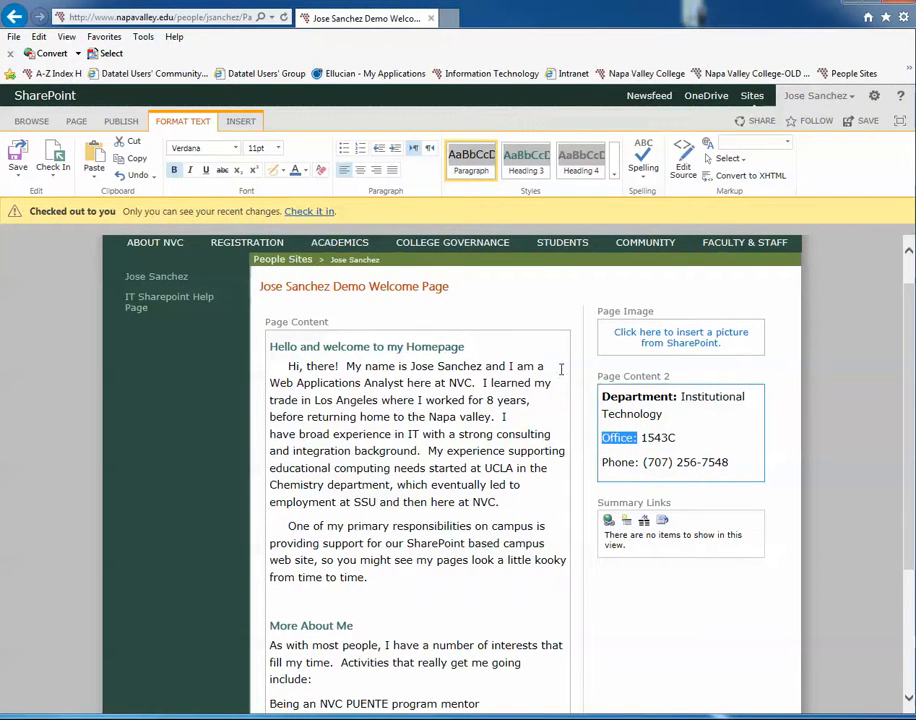
click(175, 171)
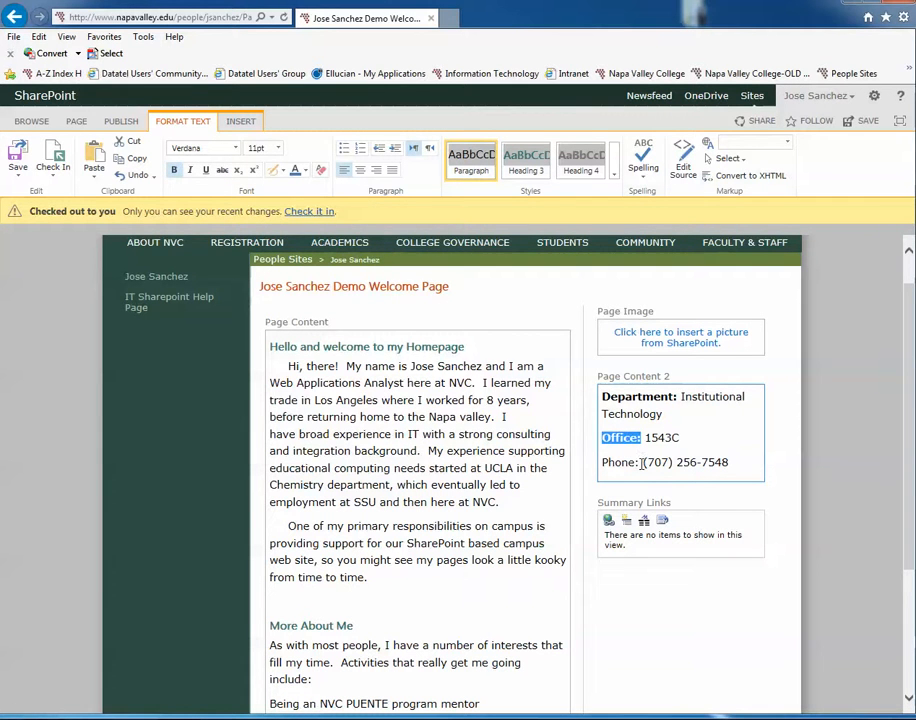
drag(641, 462, 602, 463)
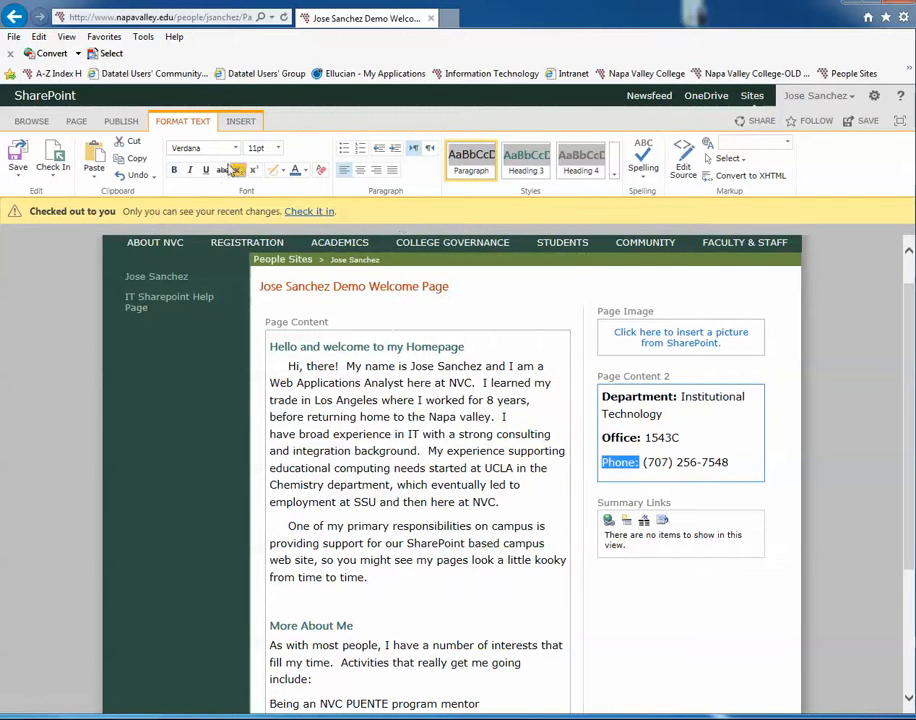
click(175, 171)
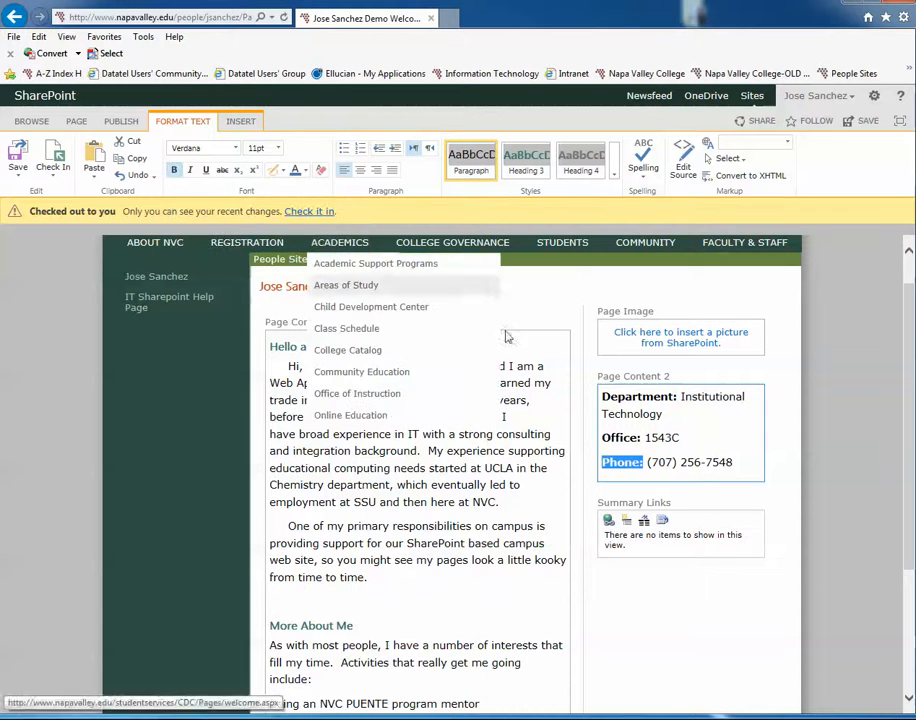
Step: Add an "Email:" line with the contact's e-mail address below the phone entry, and start a new line after it
click(726, 458)
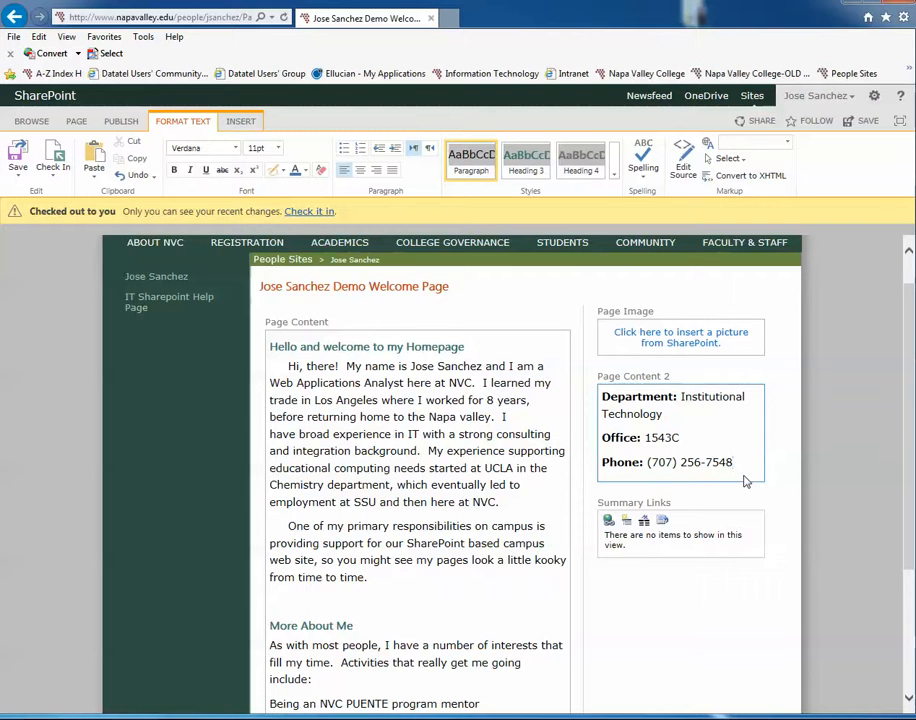
key(Return)
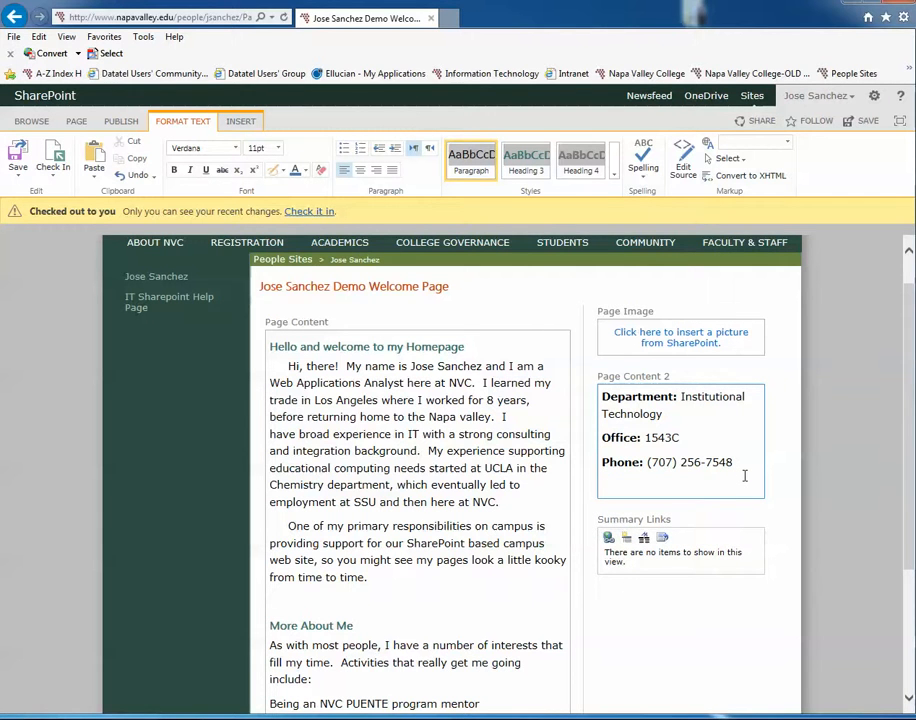
text(Email: )
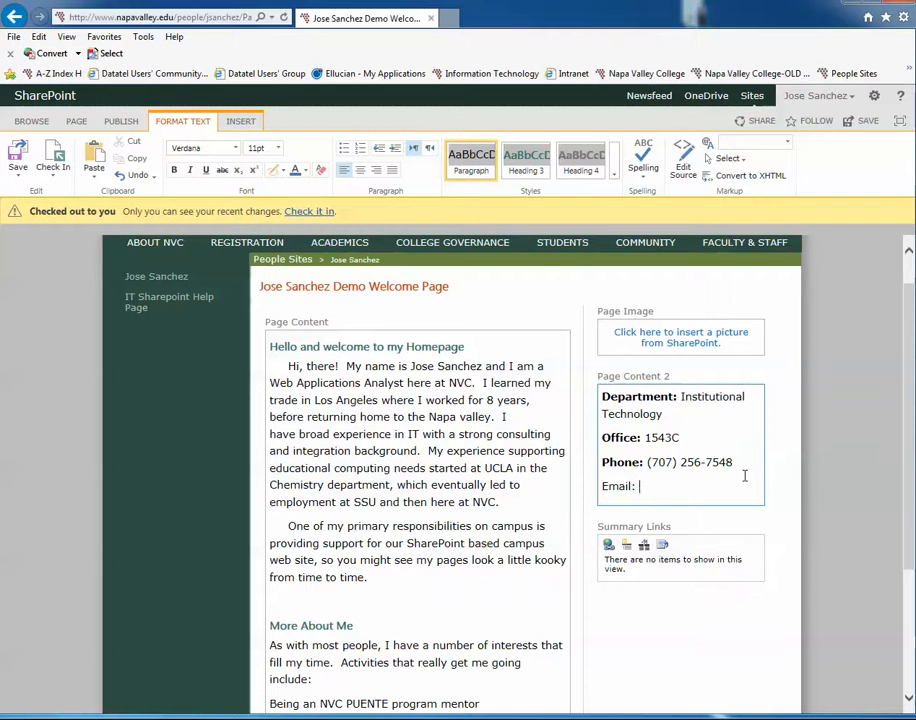
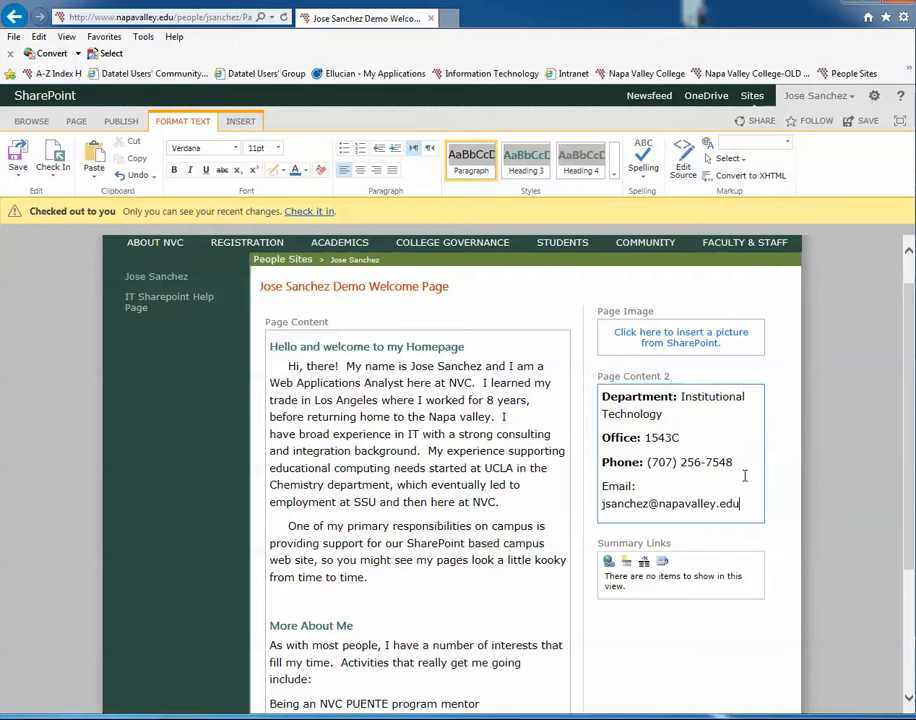
key(Return)
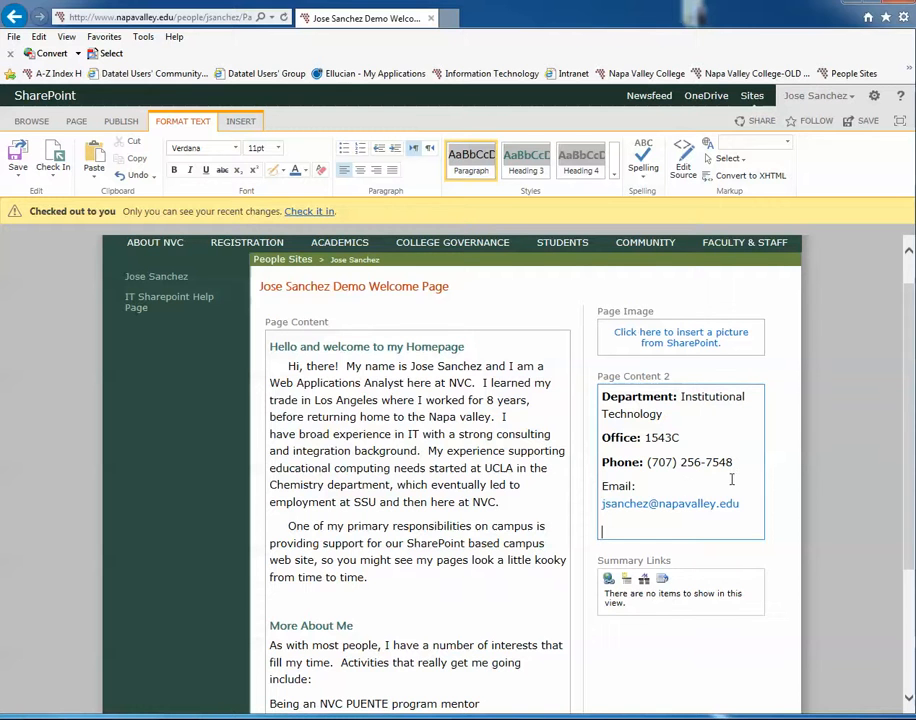
Step: Bold the "Email:" label in Page Content 2
double_click(660, 504)
drag(638, 485, 605, 484)
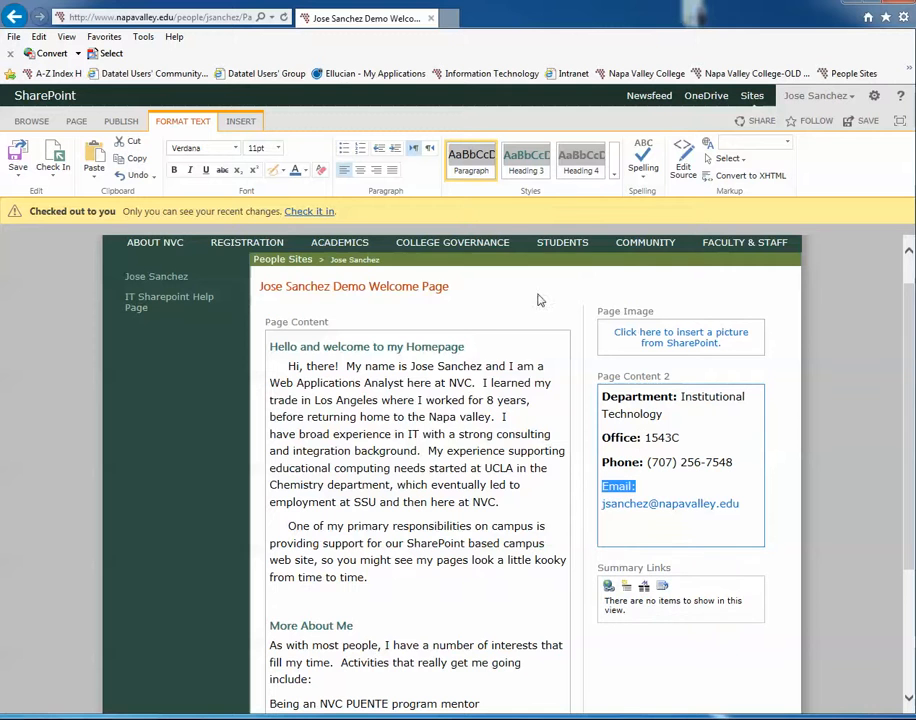
click(174, 171)
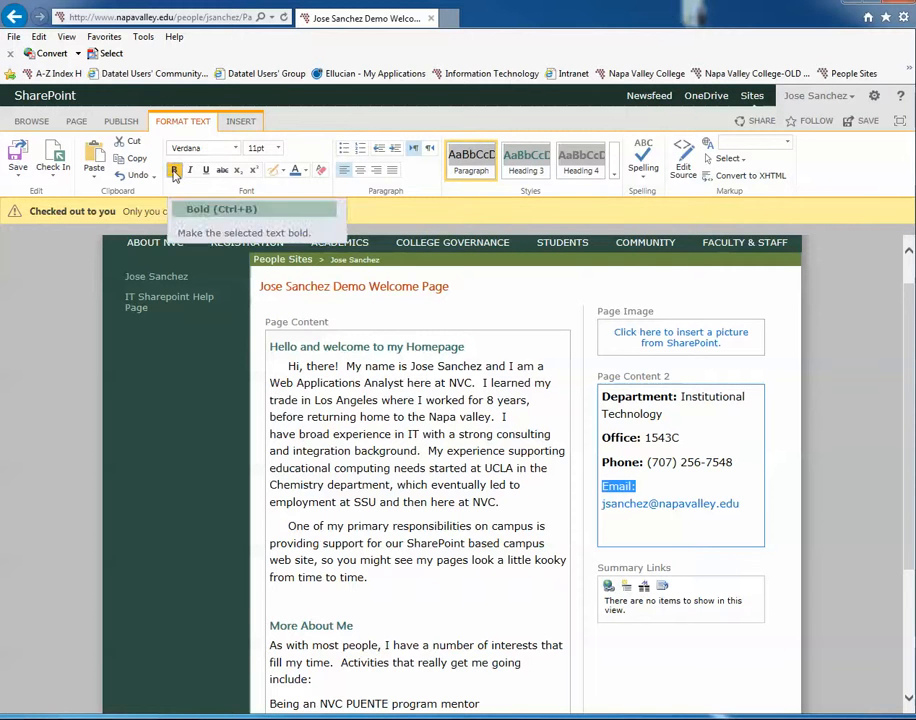
click(668, 484)
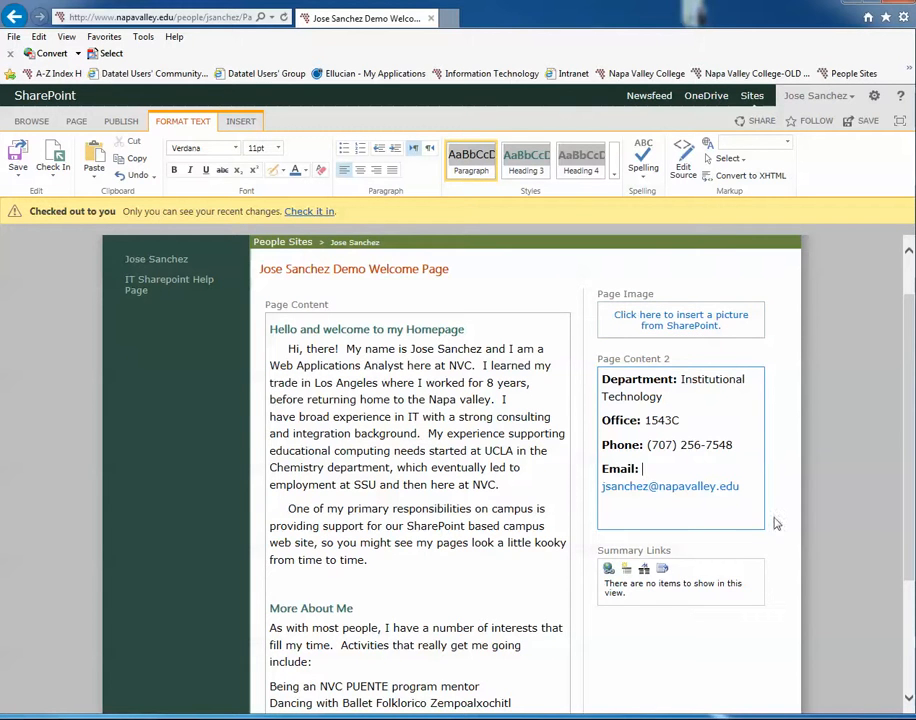
click(618, 584)
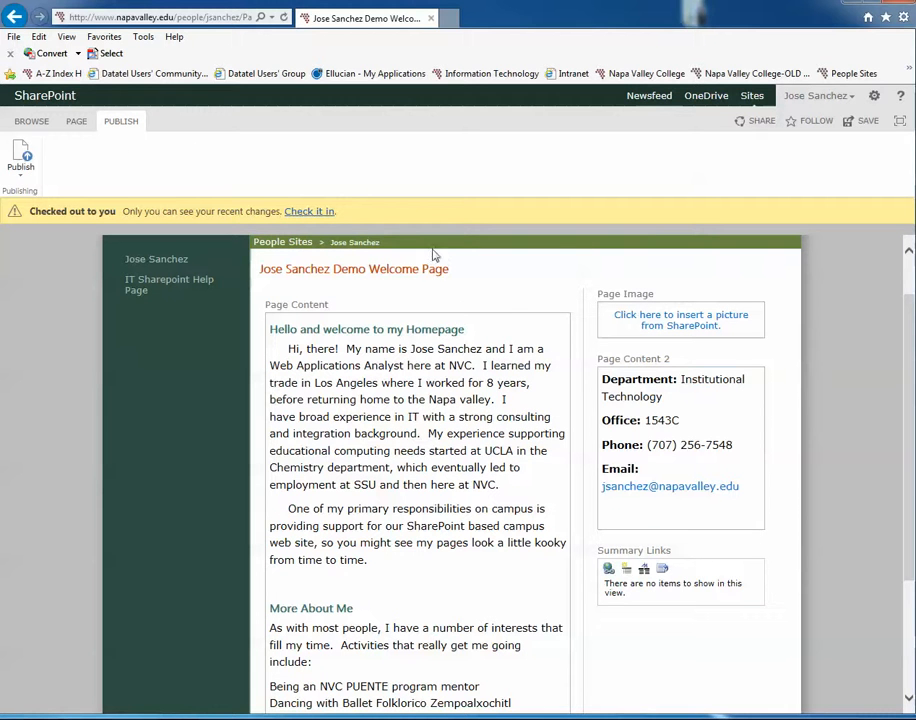
click(608, 569)
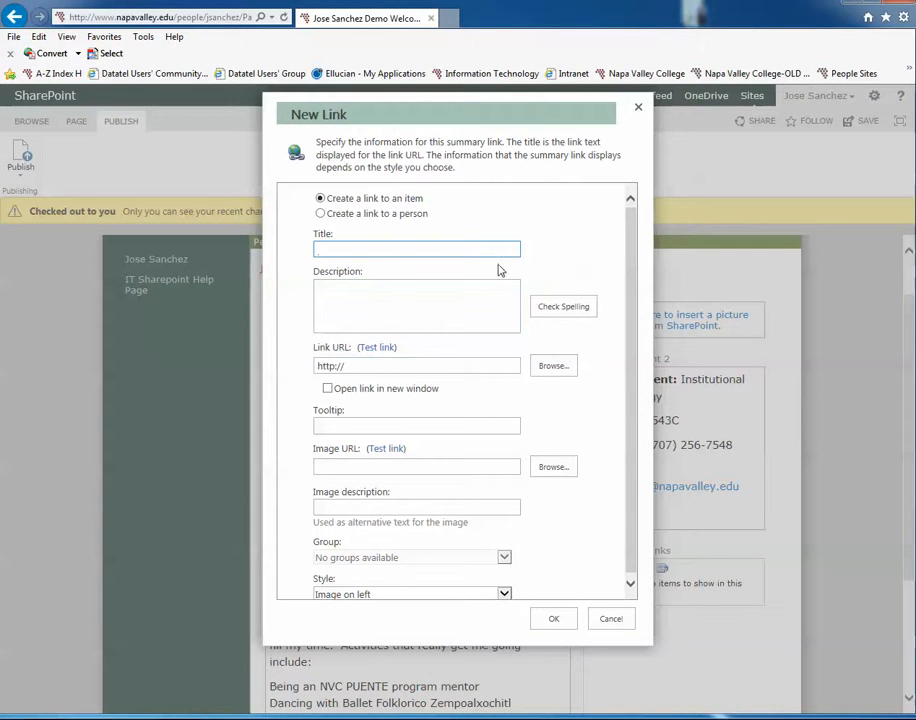
click(610, 625)
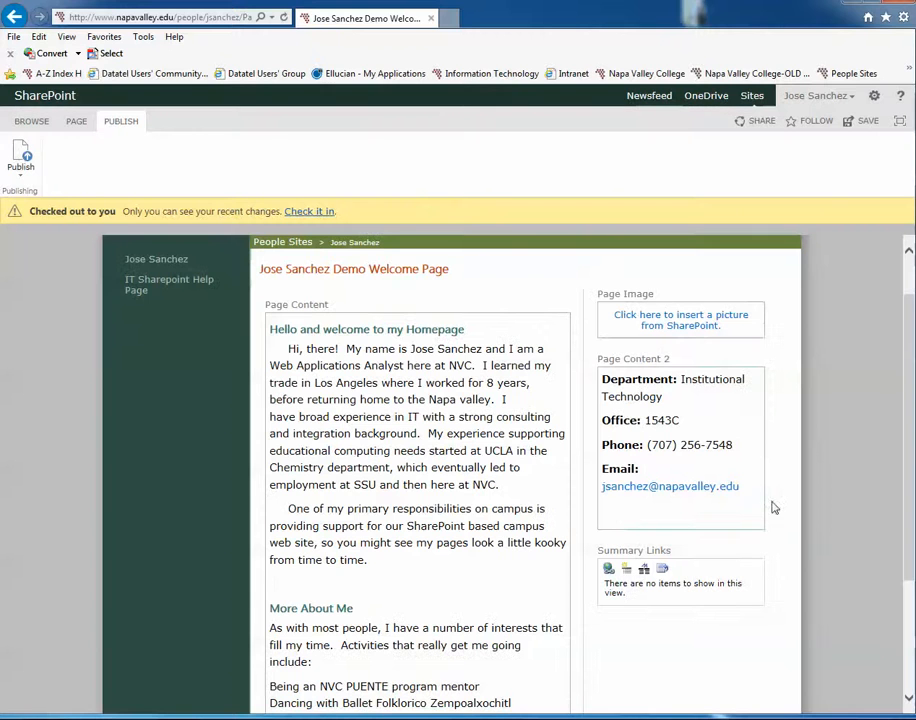
click(737, 474)
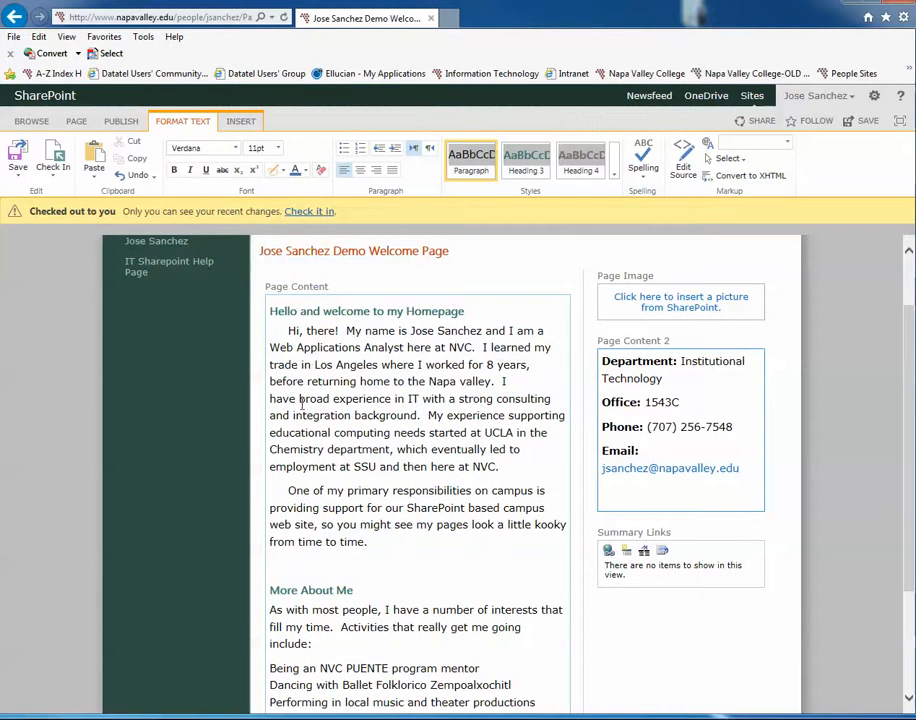
scroll(297, 418, down, 3)
scroll(644, 448, up, 3)
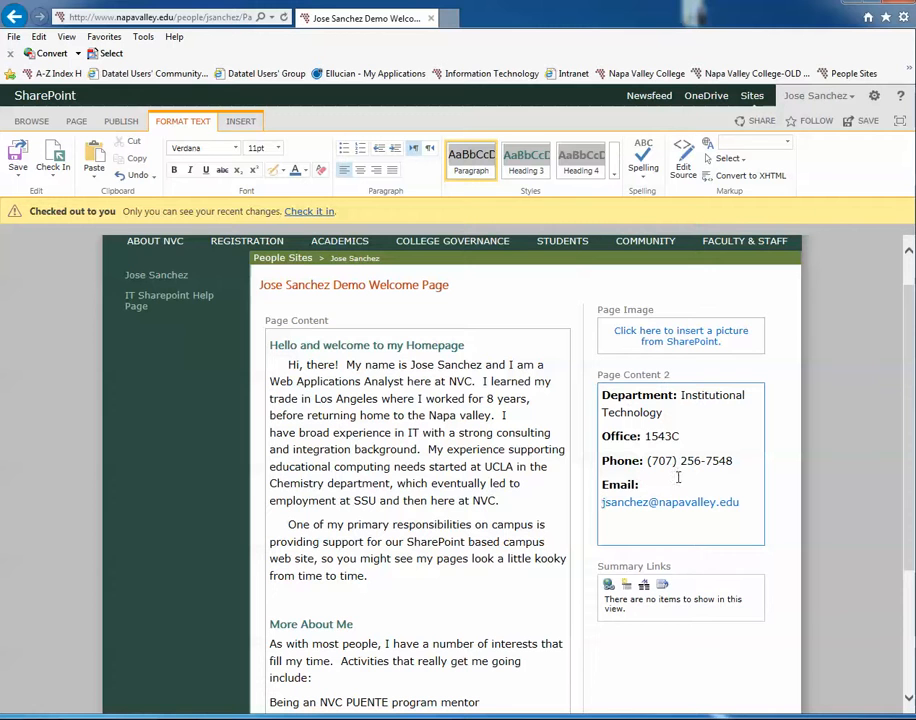
double_click(700, 503)
click(717, 465)
Step: Check in the welcome page without a comment and look through the resulting draft
click(311, 213)
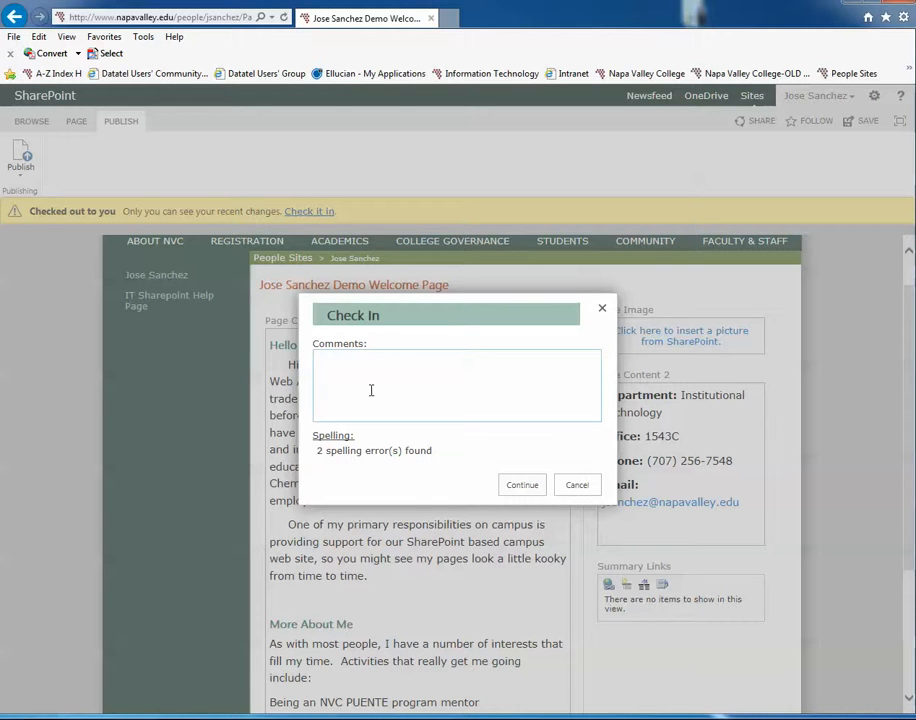
click(520, 487)
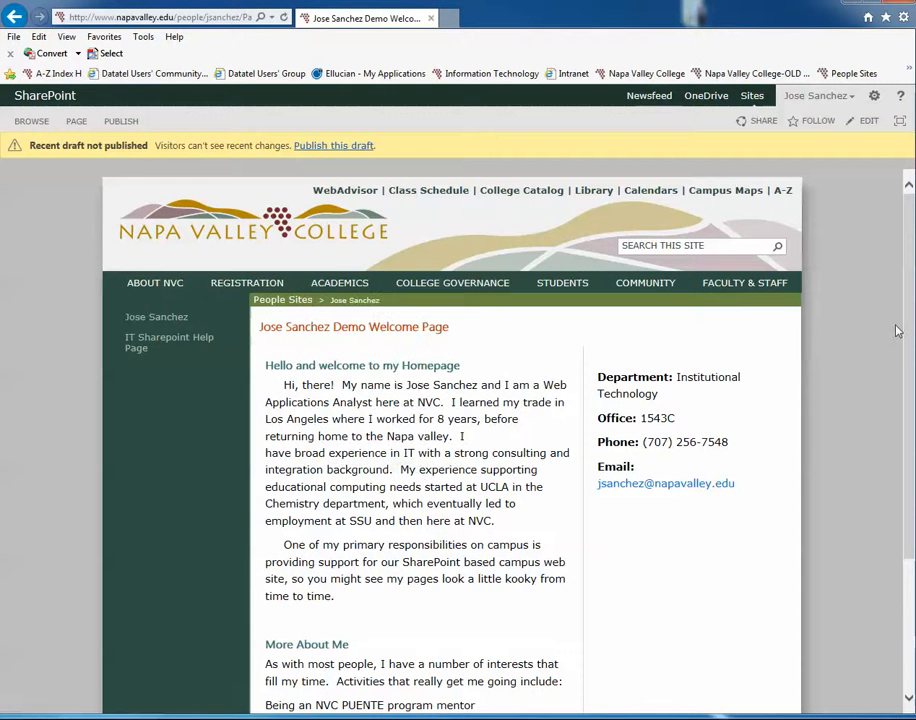
drag(909, 318, 909, 344)
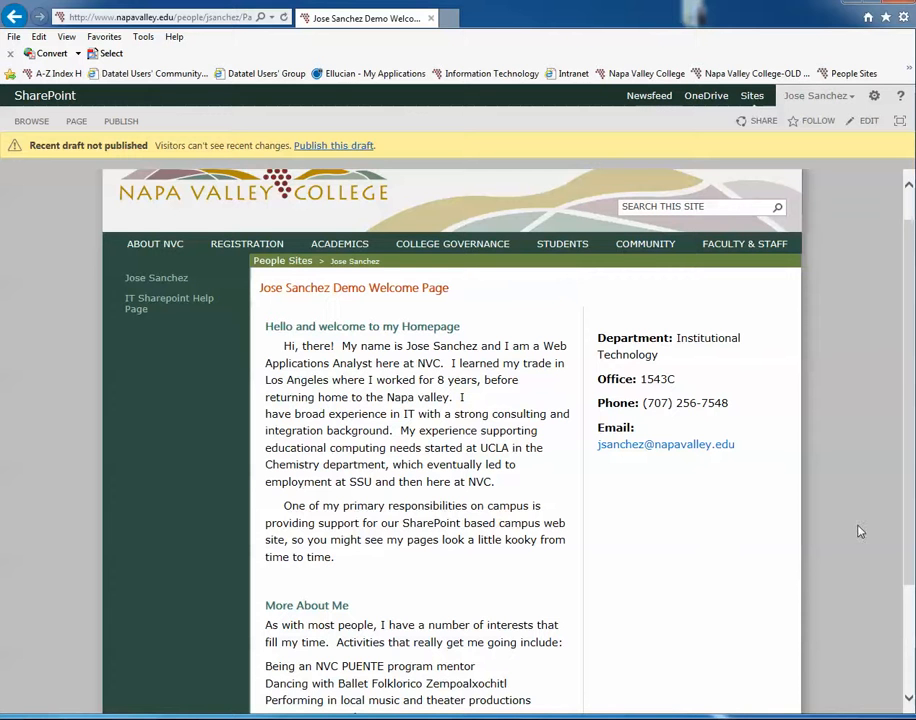
scroll(909, 424, down, 1)
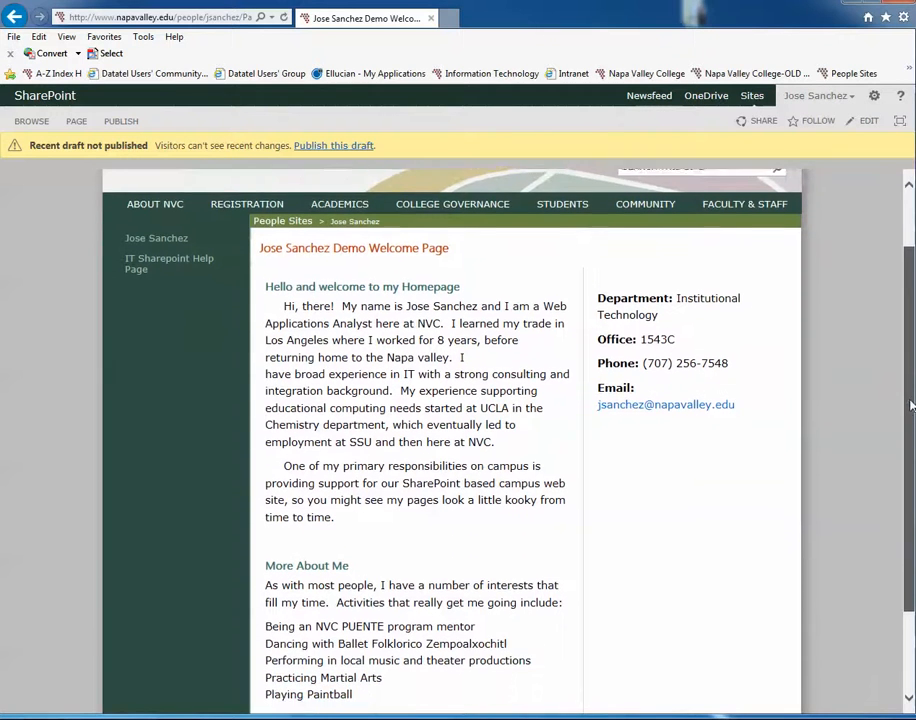
scroll(740, 395, up, 1)
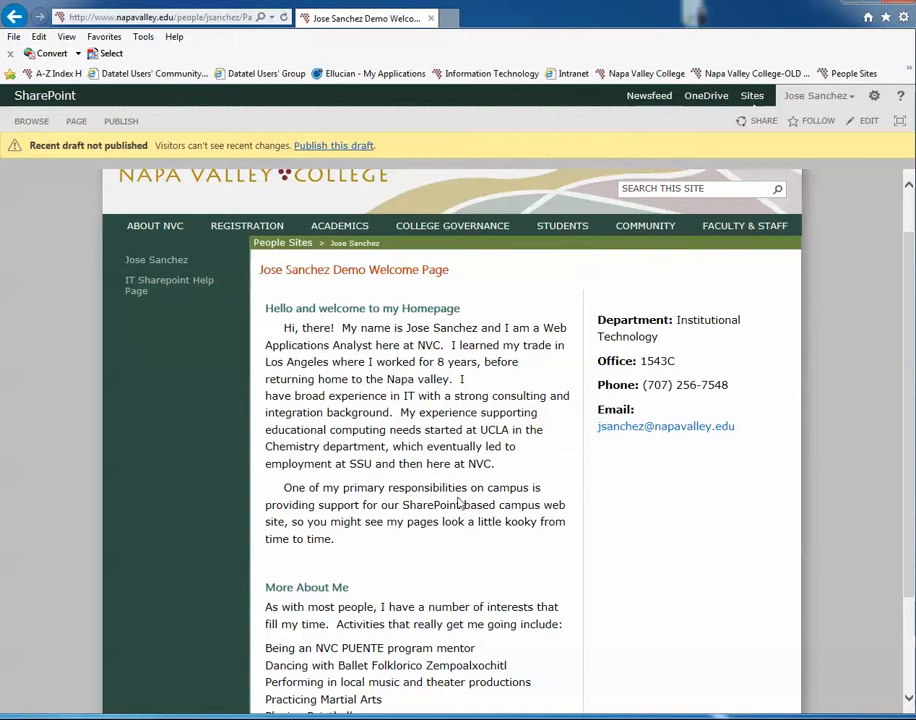
scroll(406, 398, down, 1)
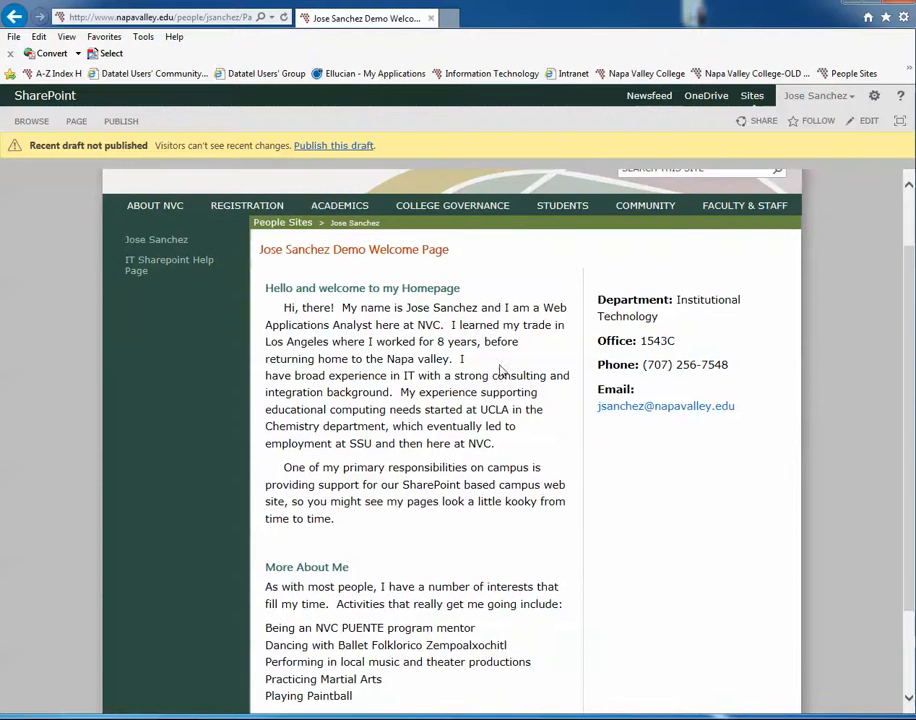
scroll(458, 360, down, 2)
scroll(476, 540, up, 3)
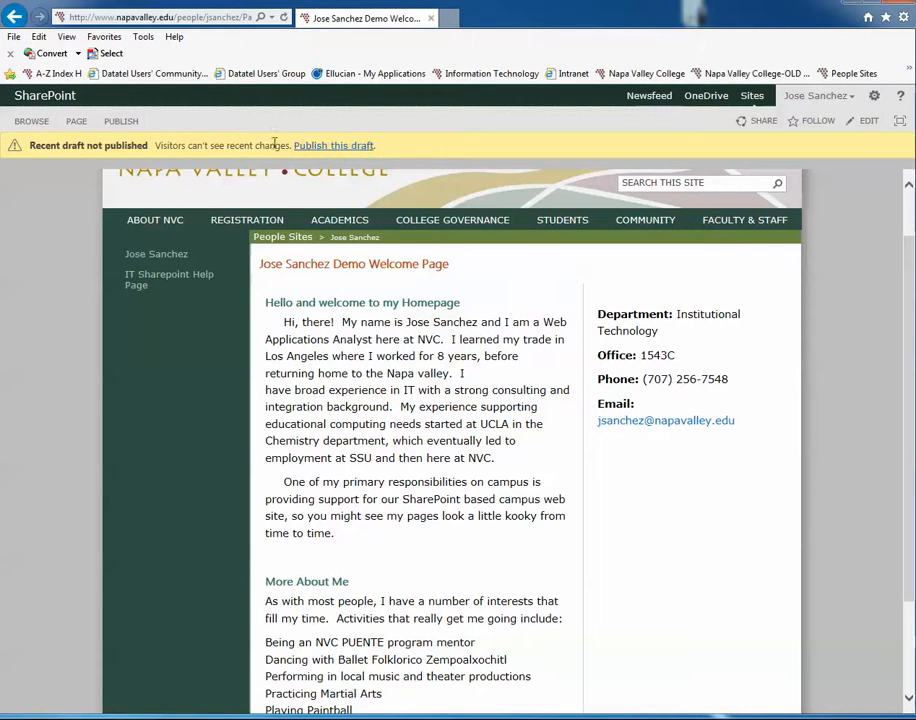
Step: Publish the draft of the welcome page so that visitors can see the recent changes
click(86, 123)
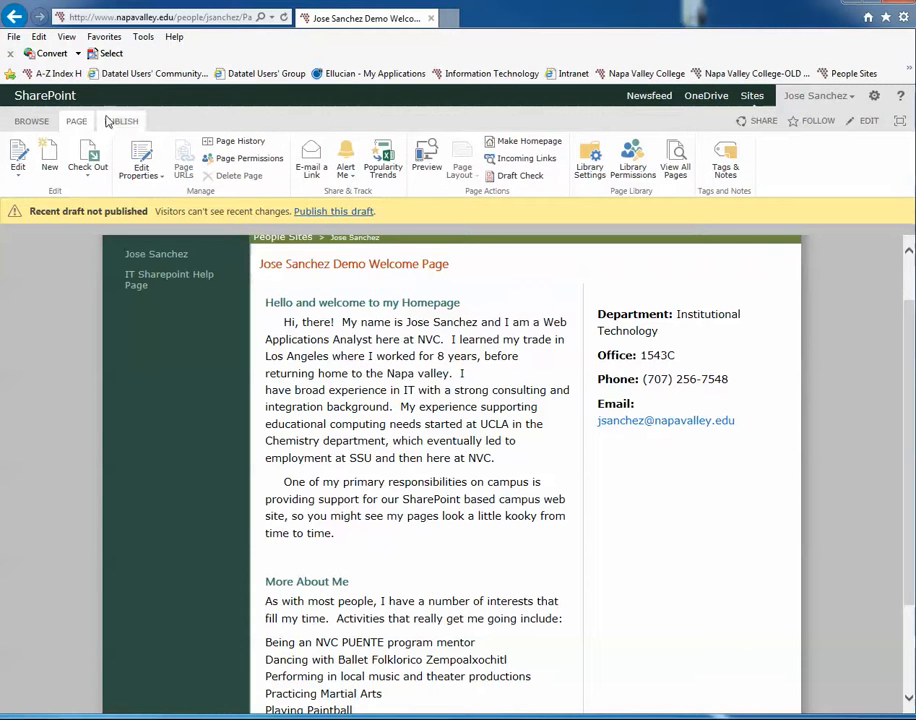
click(115, 121)
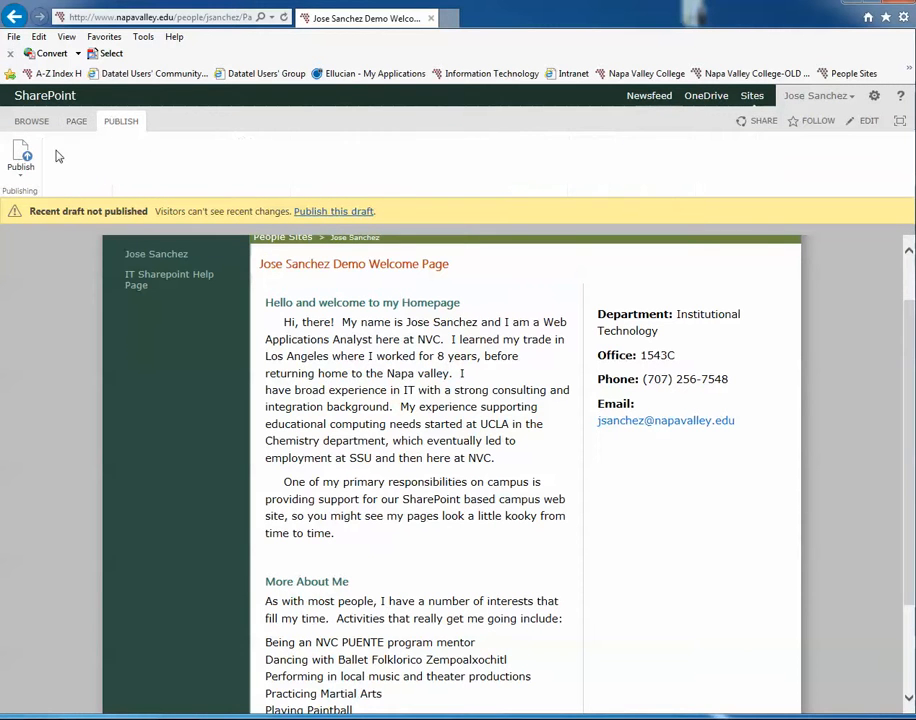
click(312, 211)
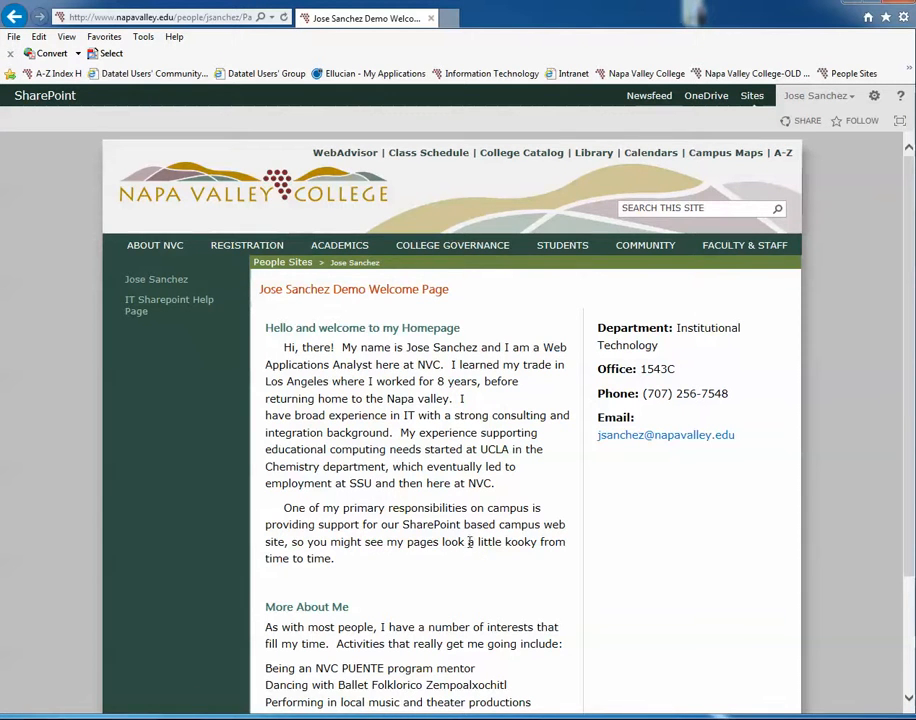
scroll(479, 541, down, 2)
scroll(479, 522, up, 1)
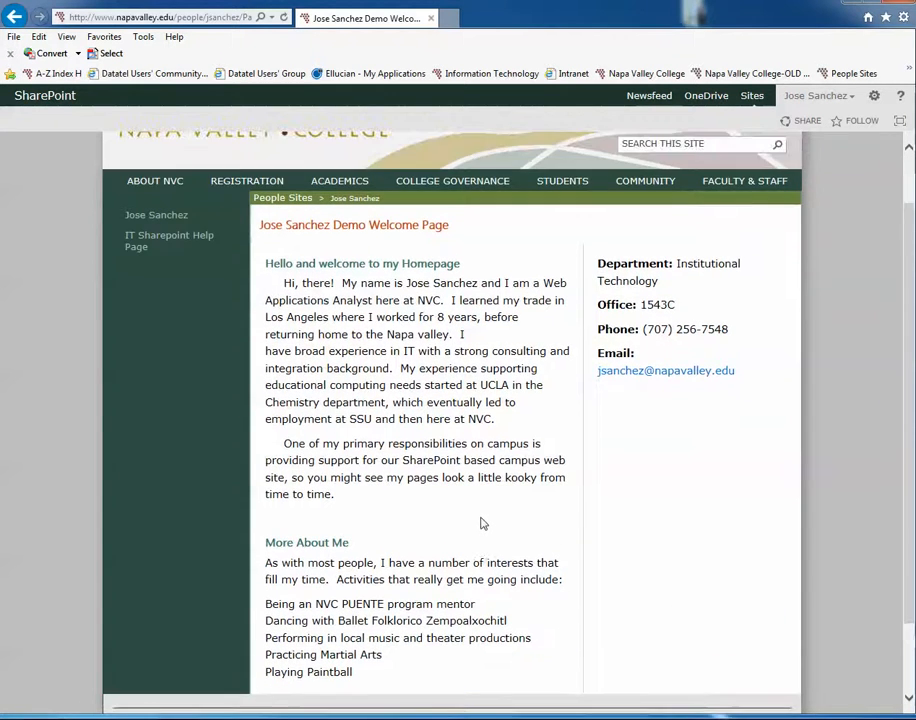
scroll(440, 470, up, 1)
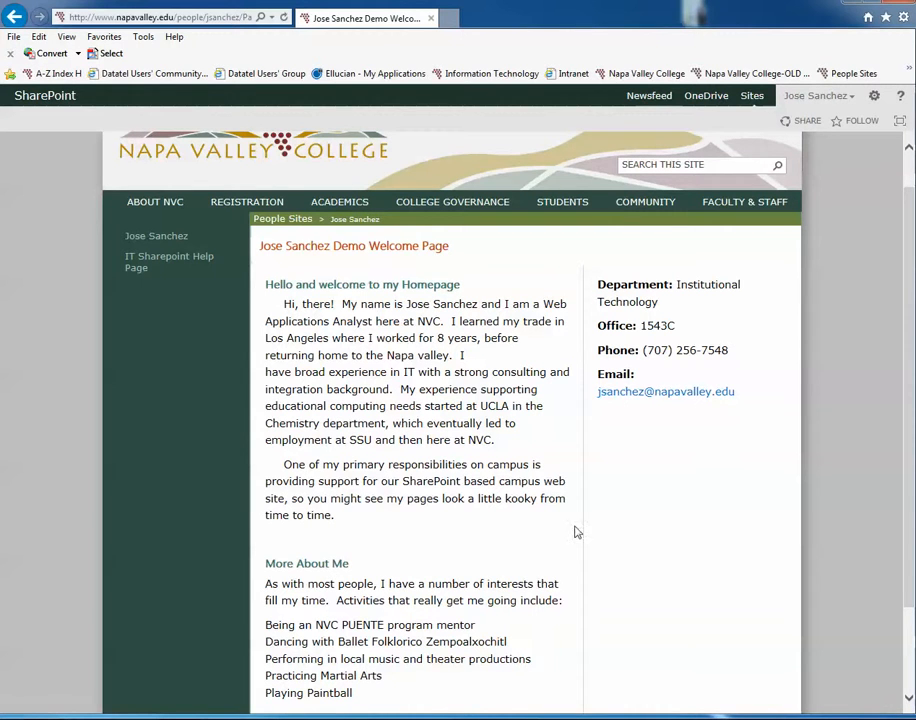
Step: Edit the welcome page, deleting the introduction text from "educational computing needs" to "from time to time." and the text from "Technology" through "Phone:" in Page Content 2
click(875, 97)
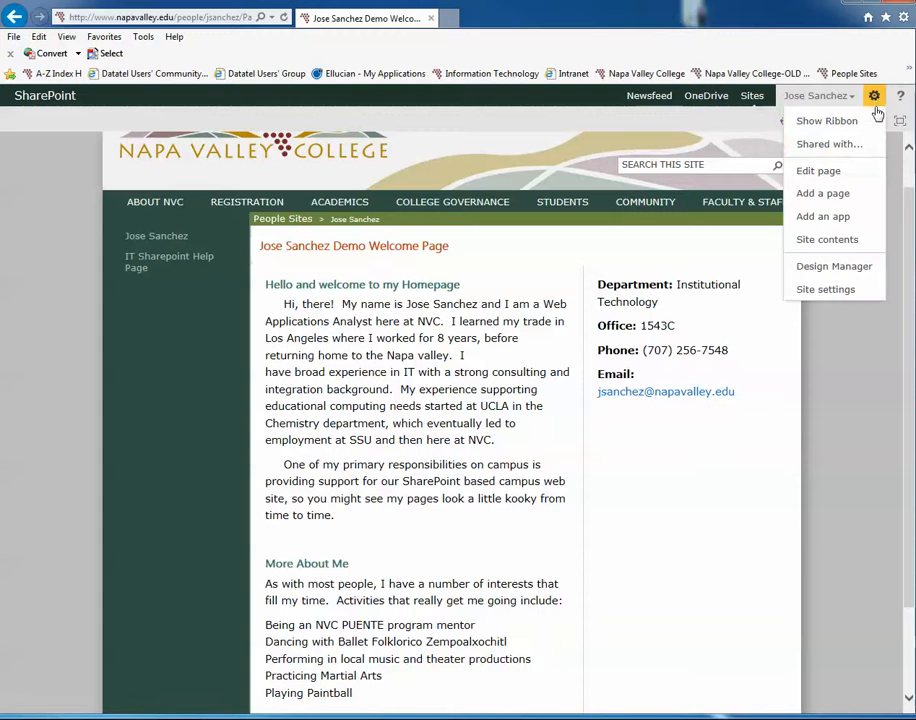
click(825, 176)
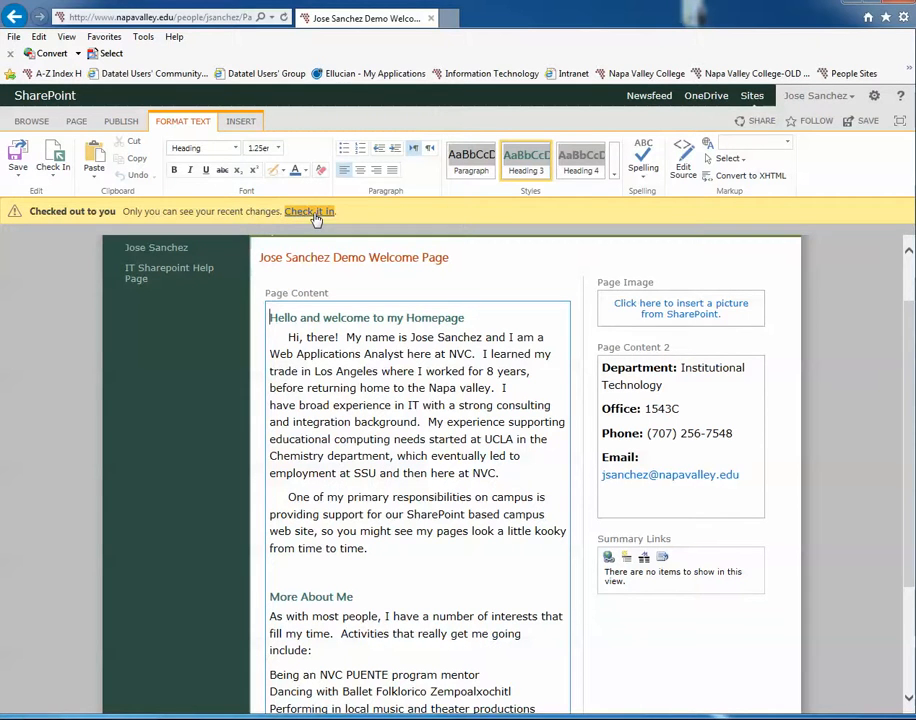
scroll(452, 498, down, 1)
scroll(420, 530, up, 2)
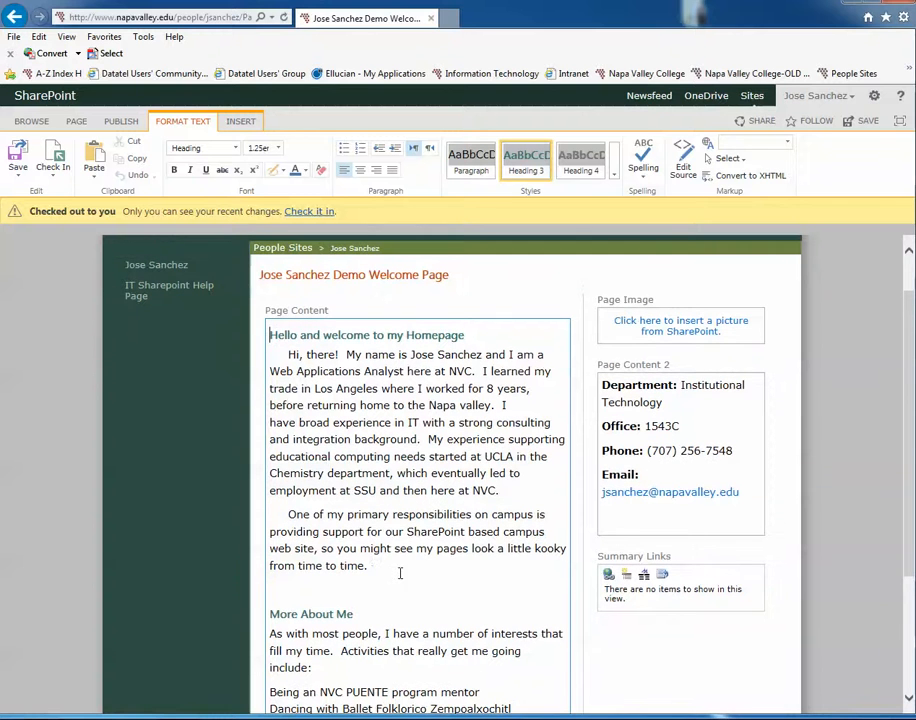
click(392, 575)
drag(392, 575, 282, 452)
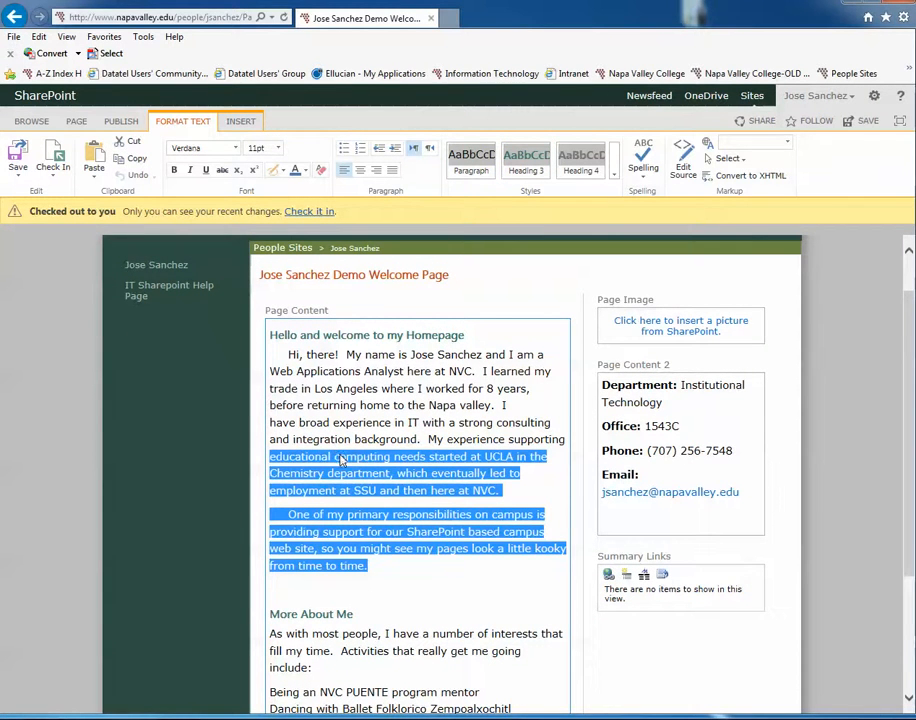
key(Delete)
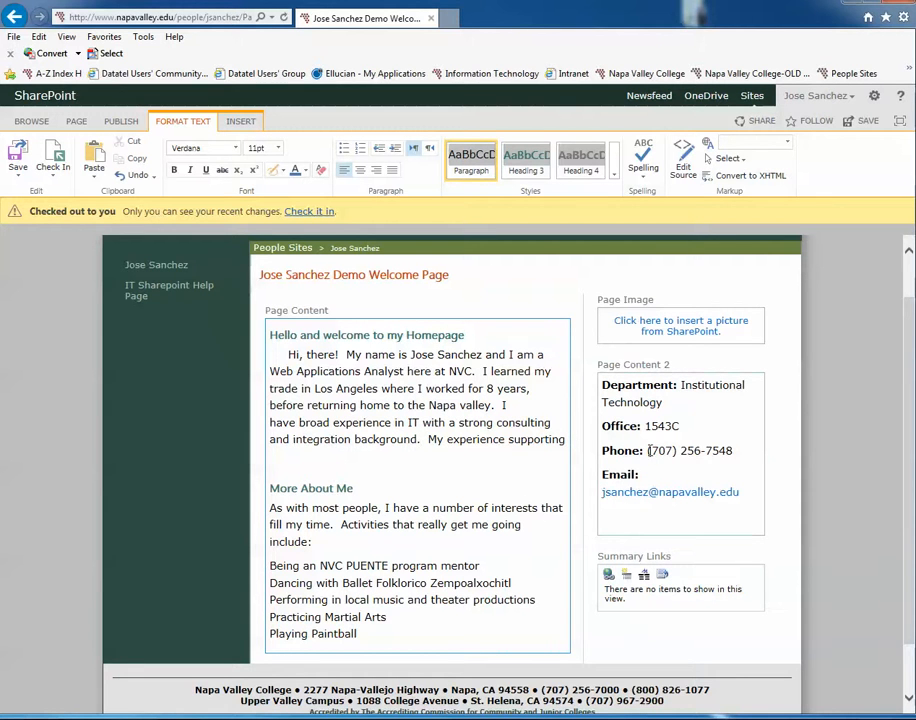
drag(655, 460, 628, 416)
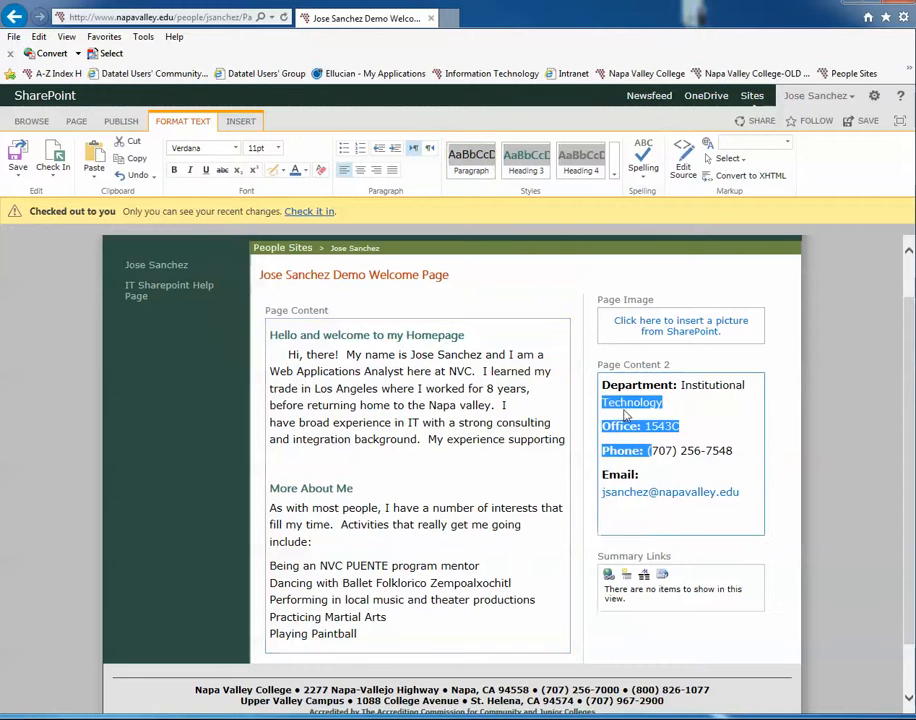
key(Delete)
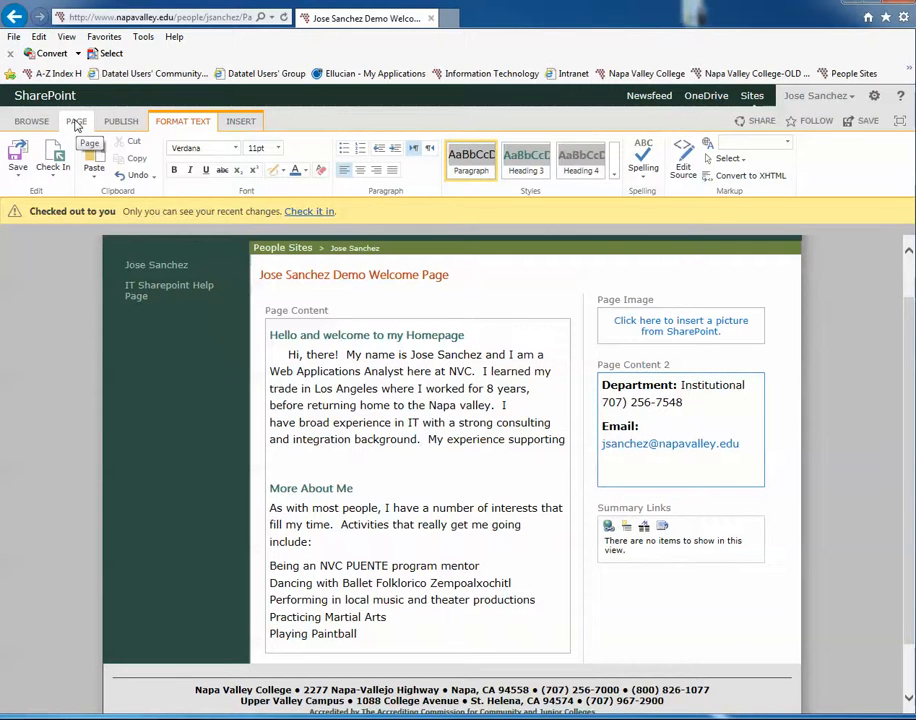
Step: Discard the check-out of the welcome page, exiting without saving the edits, and look over the restored page content
click(77, 122)
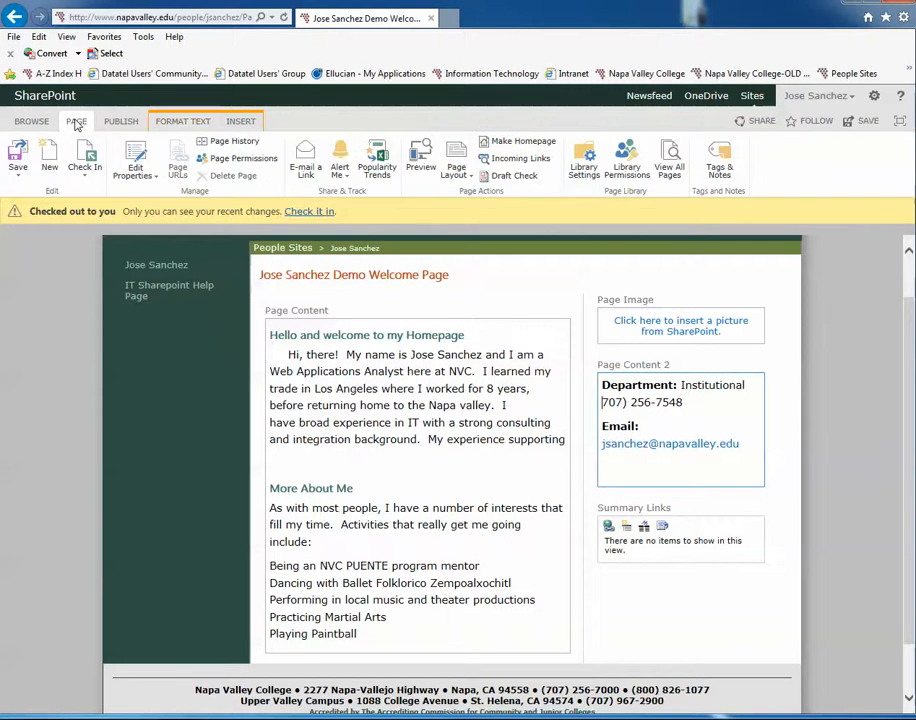
click(86, 181)
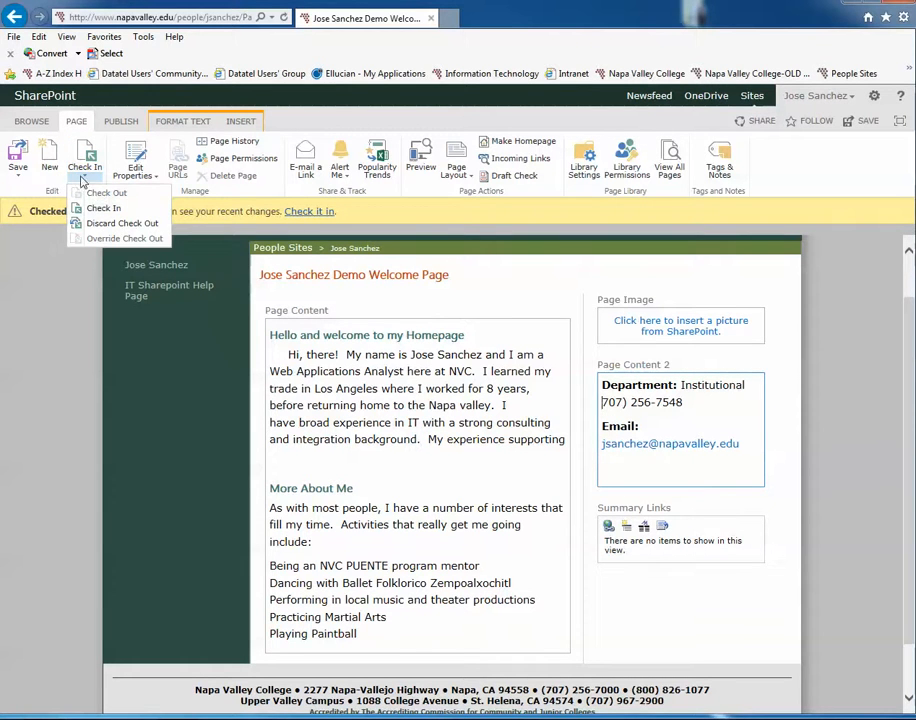
click(122, 224)
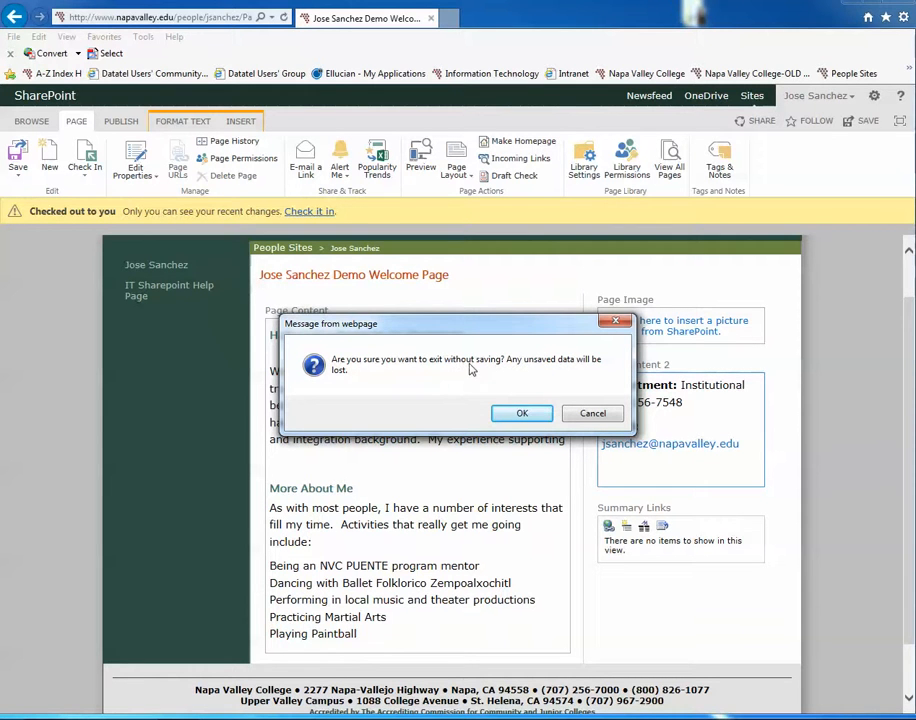
click(522, 413)
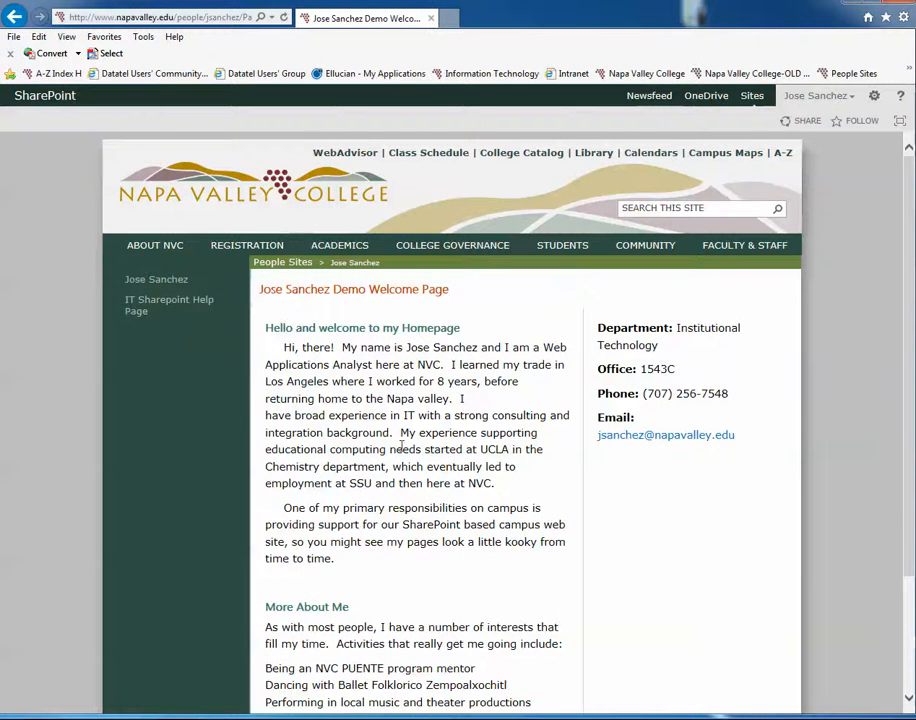
scroll(447, 470, down, 1)
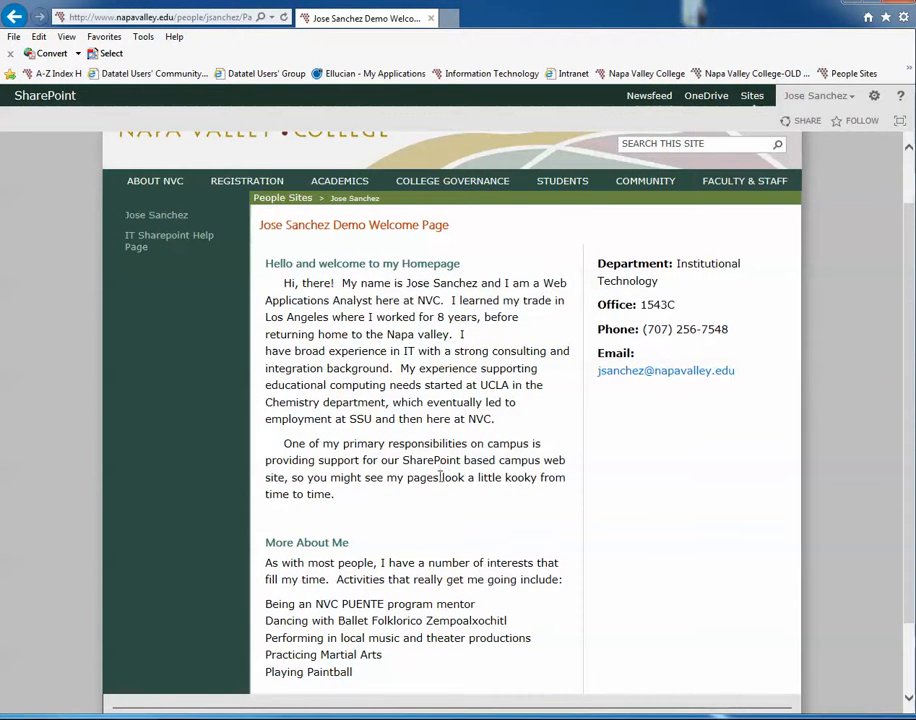
scroll(440, 478, up, 1)
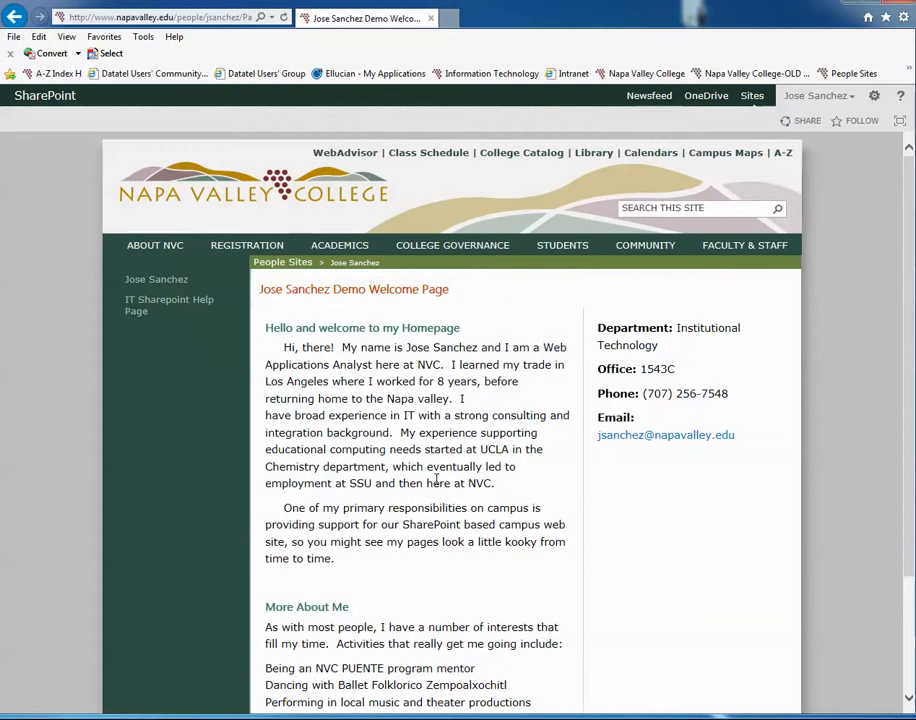